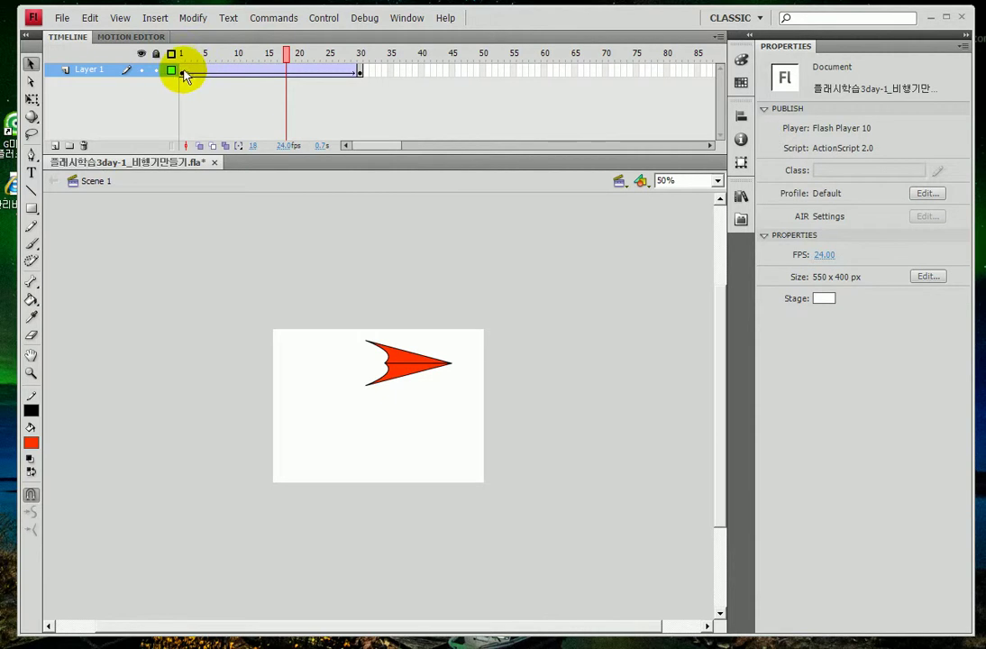
Set the timeline frame size to Large and select the keyframe at frame 30.
{"action": "left_click", "coordinate": [183, 72]}
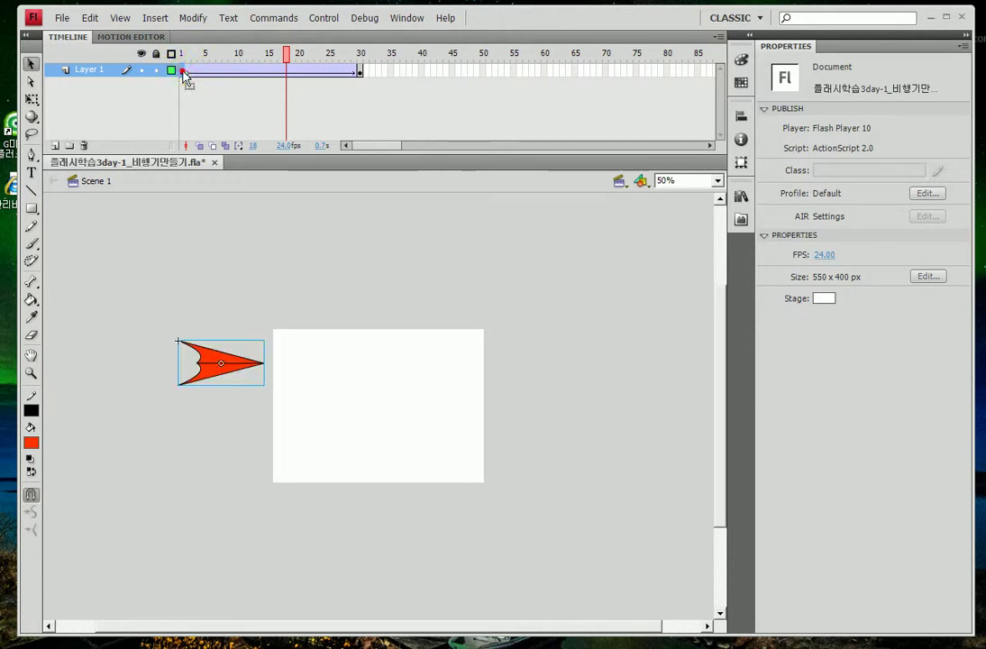
{"action": "left_click", "coordinate": [360, 74]}
{"action": "left_click", "coordinate": [361, 74]}
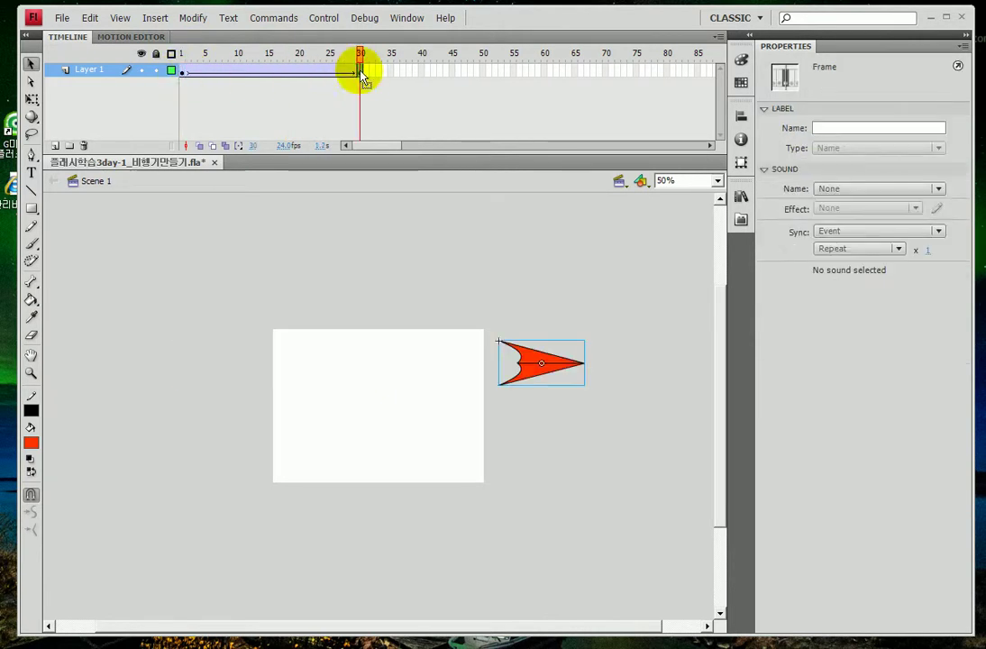
{"action": "left_click", "coordinate": [719, 37]}
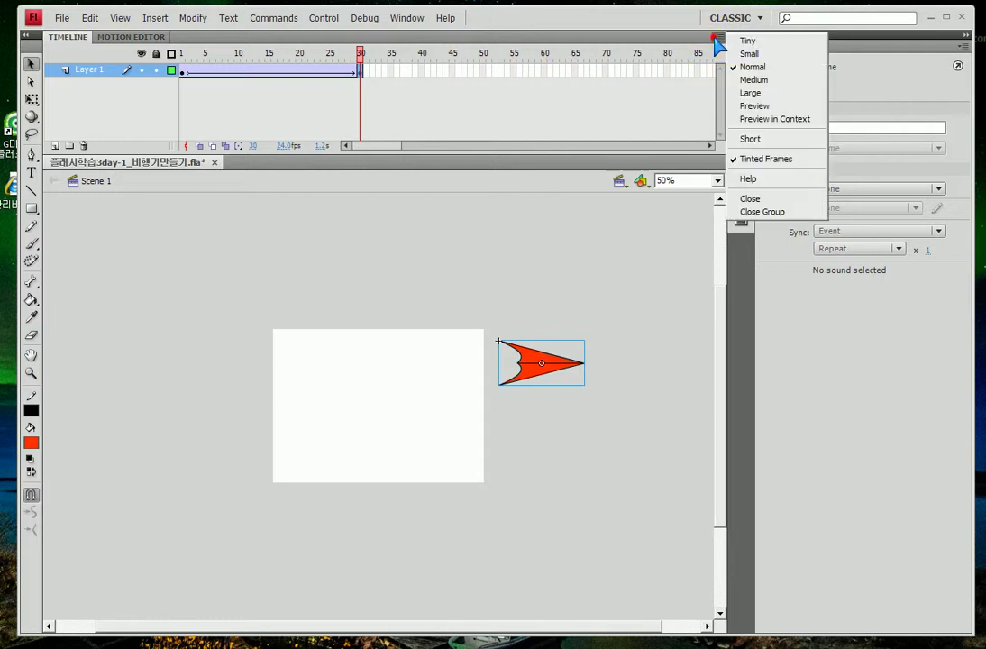
{"action": "left_click", "coordinate": [753, 93]}
{"action": "mouse_move", "coordinate": [359, 147]}
{"action": "left_mouse_down"}
{"action": "mouse_move", "coordinate": [383, 153]}
{"action": "mouse_move", "coordinate": [366, 149]}
{"action": "mouse_move", "coordinate": [374, 149]}
{"action": "left_mouse_up"}
{"action": "left_click", "coordinate": [336, 71]}
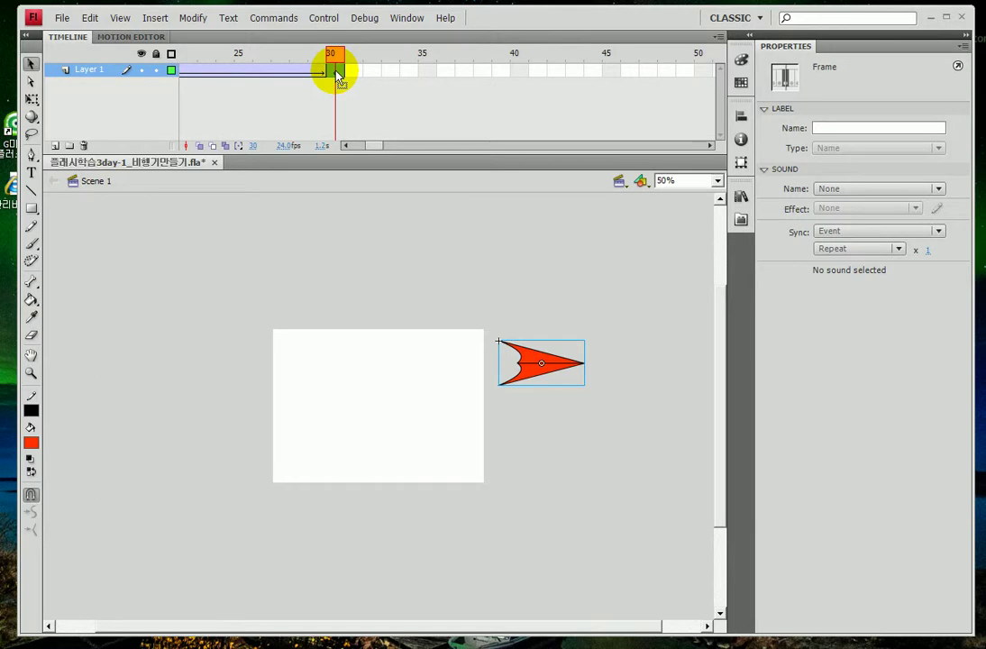
{"action": "mouse_move", "coordinate": [353, 73]}
{"action": "left_mouse_down"}
{"action": "mouse_move", "coordinate": [306, 59]}
{"action": "mouse_move", "coordinate": [365, 45]}
{"action": "mouse_move", "coordinate": [374, 84]}
{"action": "left_mouse_up"}
{"action": "mouse_move", "coordinate": [856, 47]}
{"action": "left_mouse_down"}
{"action": "mouse_move", "coordinate": [786, 40]}
{"action": "mouse_move", "coordinate": [756, 143]}
{"action": "mouse_move", "coordinate": [753, 315]}
{"action": "mouse_move", "coordinate": [951, 326]}
{"action": "mouse_move", "coordinate": [979, 72]}
{"action": "left_mouse_up"}
{"action": "left_click_drag", "start_coordinate": [775, 114], "coordinate": [789, 110]}
{"action": "left_click_drag", "start_coordinate": [802, 190], "coordinate": [823, 183]}
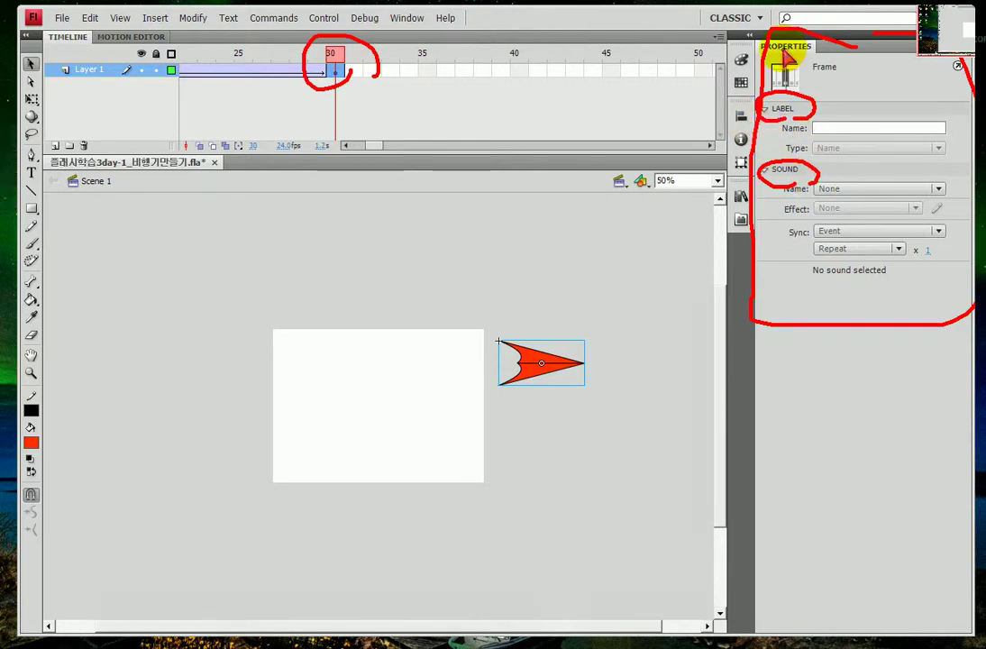
{"action": "key", "text": "Escape"}
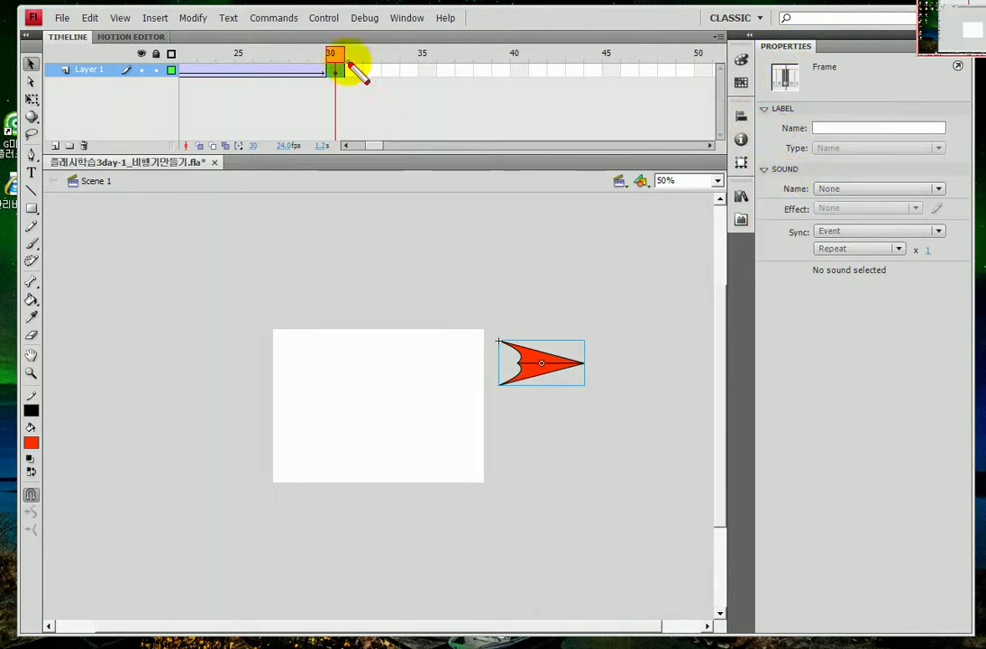
{"action": "mouse_move", "coordinate": [357, 65]}
{"action": "left_mouse_down"}
{"action": "mouse_move", "coordinate": [319, 69]}
{"action": "mouse_move", "coordinate": [345, 47]}
{"action": "mouse_move", "coordinate": [359, 81]}
{"action": "left_mouse_up"}
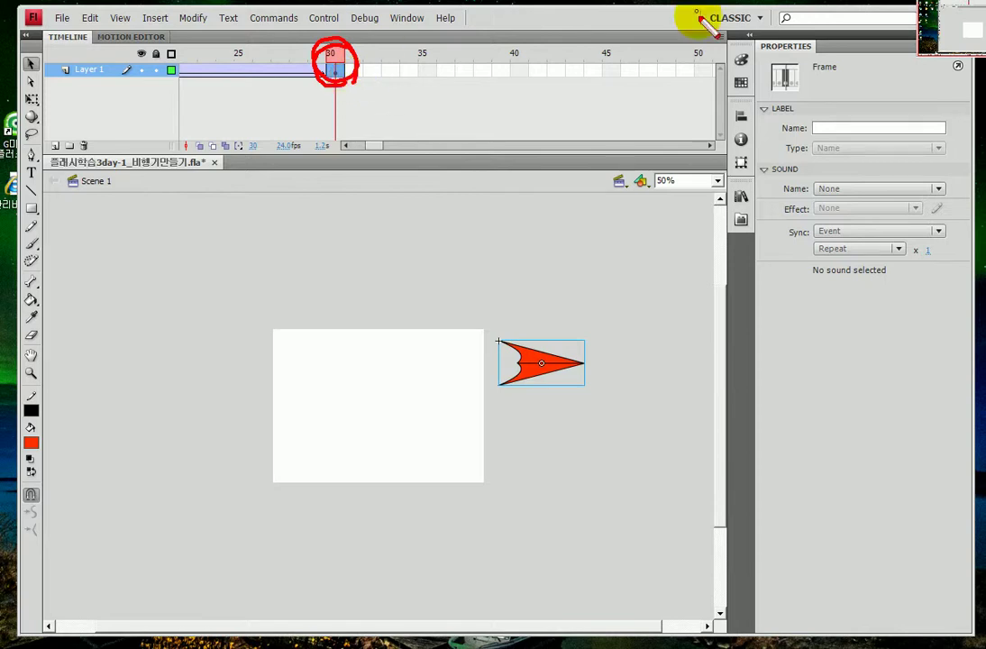
{"action": "mouse_move", "coordinate": [814, 83]}
{"action": "left_mouse_down"}
{"action": "mouse_move", "coordinate": [845, 80]}
{"action": "mouse_move", "coordinate": [823, 96]}
{"action": "left_mouse_up"}
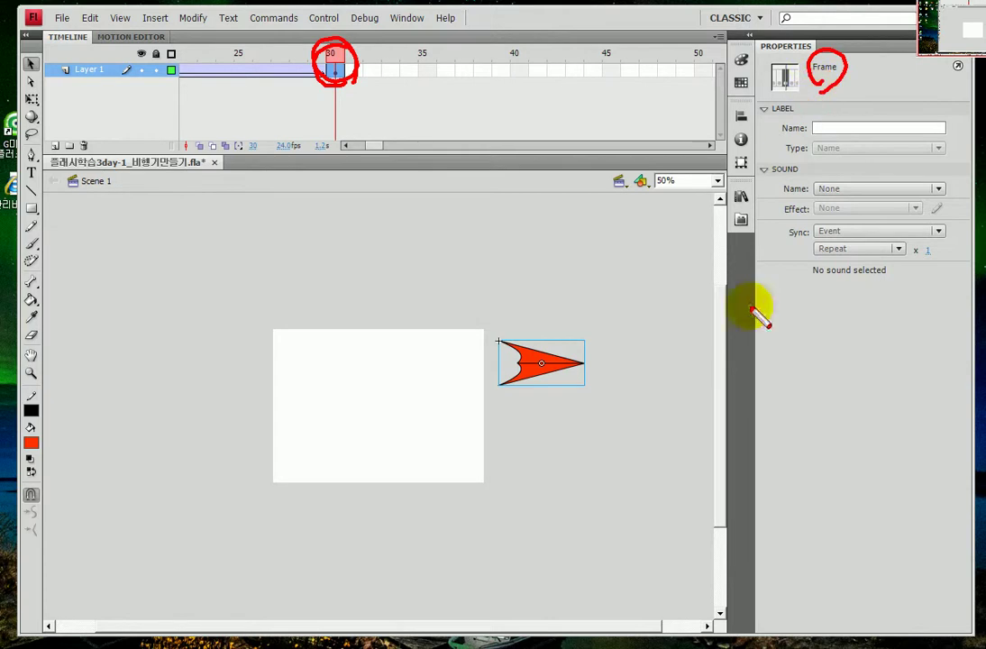
{"action": "mouse_move", "coordinate": [558, 403]}
{"action": "left_mouse_down"}
{"action": "mouse_move", "coordinate": [518, 410]}
{"action": "mouse_move", "coordinate": [526, 319]}
{"action": "mouse_move", "coordinate": [589, 403]}
{"action": "mouse_move", "coordinate": [554, 416]}
{"action": "left_mouse_up"}
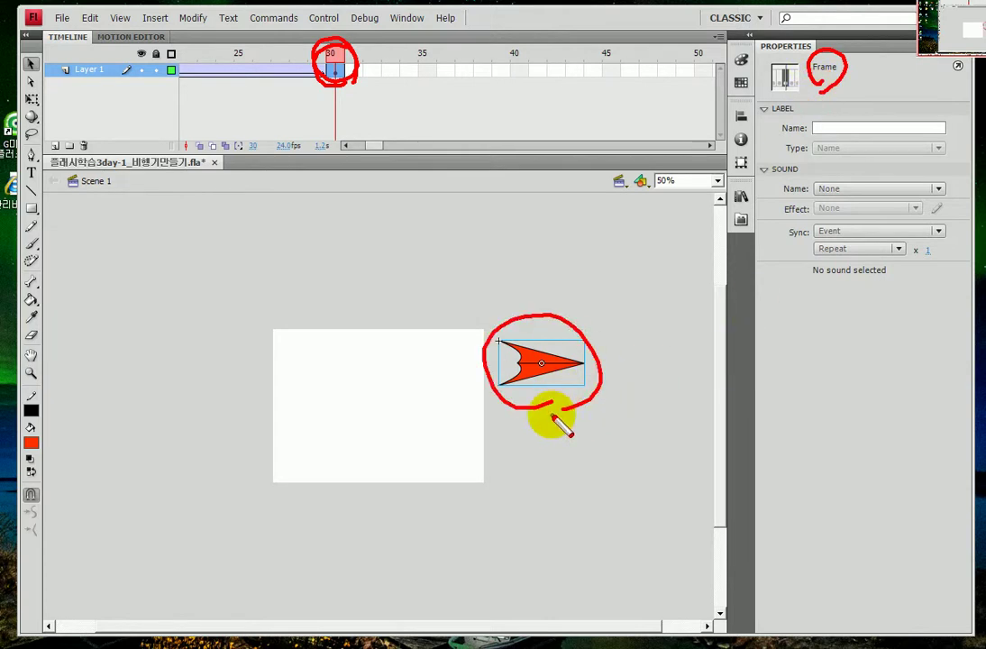
{"action": "mouse_move", "coordinate": [575, 211]}
{"action": "left_mouse_down"}
{"action": "mouse_move", "coordinate": [539, 342]}
{"action": "mouse_move", "coordinate": [531, 301]}
{"action": "mouse_move", "coordinate": [594, 327]}
{"action": "left_mouse_up"}
{"action": "key", "text": "Escape"}
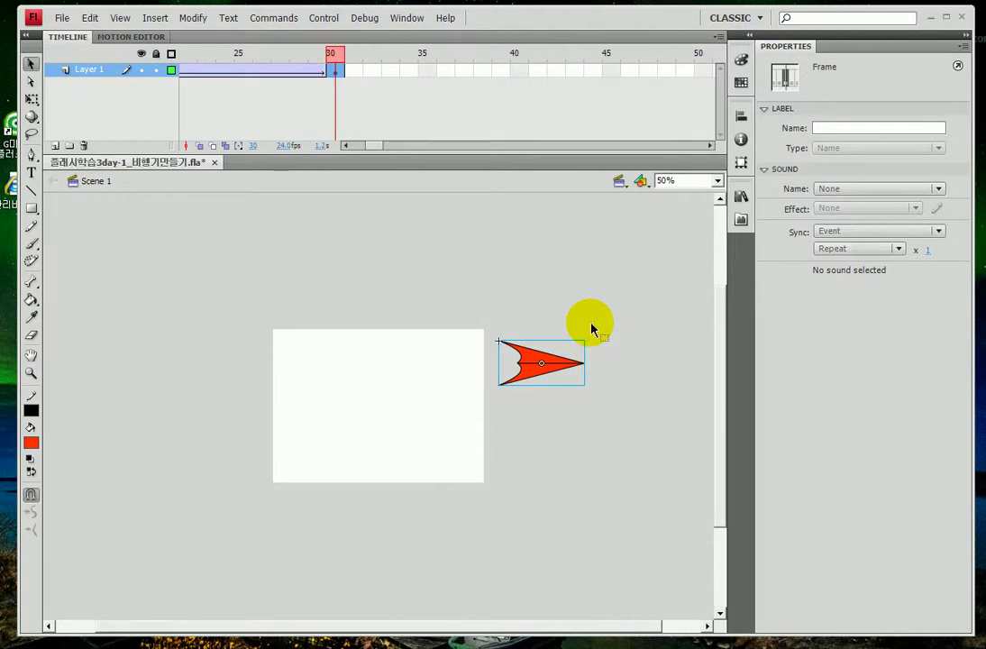
Select the airplane graphic instance beside the stage at frame 30.
{"action": "scroll", "coordinate": [594, 330], "scroll_direction": "down", "scroll_amount": 1}
{"action": "left_click", "coordinate": [547, 298]}
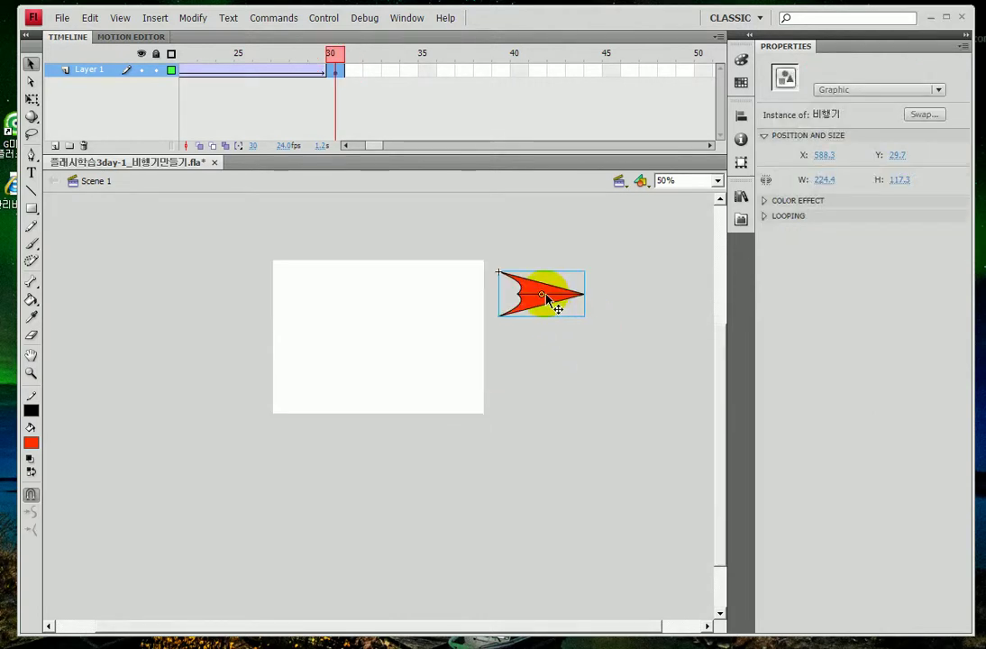
{"action": "mouse_move", "coordinate": [823, 79]}
{"action": "left_mouse_down"}
{"action": "mouse_move", "coordinate": [859, 72]}
{"action": "mouse_move", "coordinate": [859, 101]}
{"action": "left_mouse_up"}
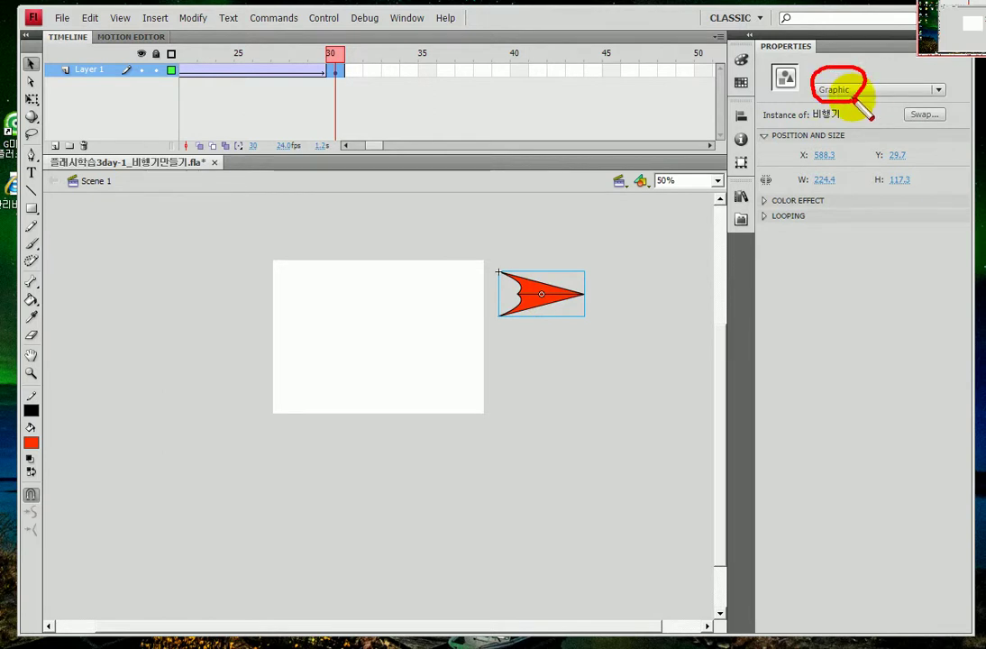
{"action": "mouse_move", "coordinate": [766, 204]}
{"action": "left_mouse_down"}
{"action": "mouse_move", "coordinate": [767, 213]}
{"action": "mouse_move", "coordinate": [765, 201]}
{"action": "left_mouse_up"}
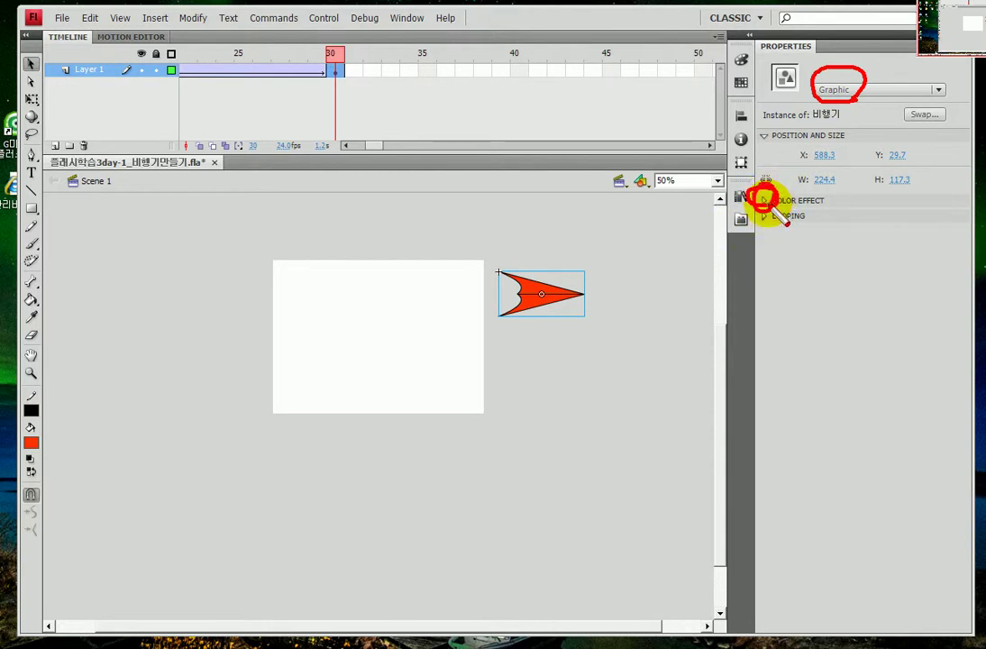
{"action": "key", "text": "Escape"}
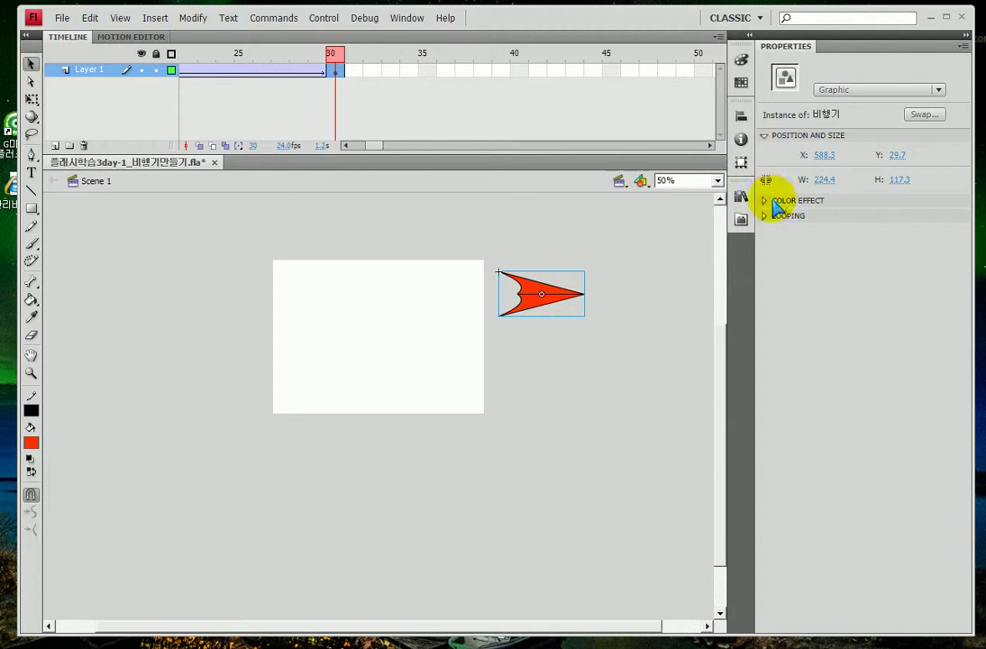
Apply a 100% Tint color effect in blue (red 0, green 153, blue 255) to the airplane at frame 30.
{"action": "left_click", "coordinate": [776, 202]}
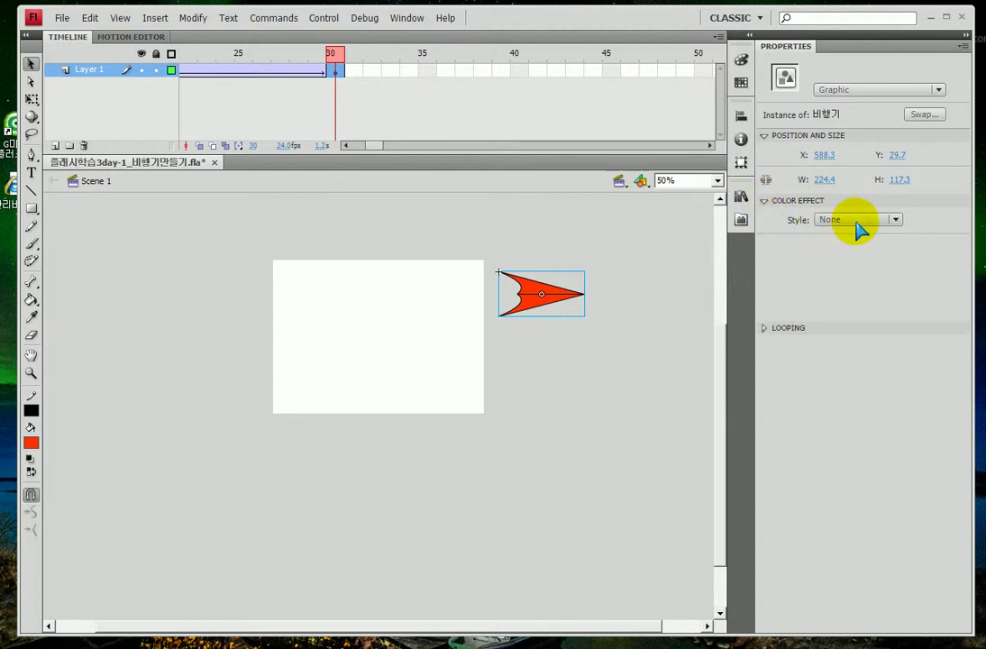
{"action": "left_click", "coordinate": [857, 221]}
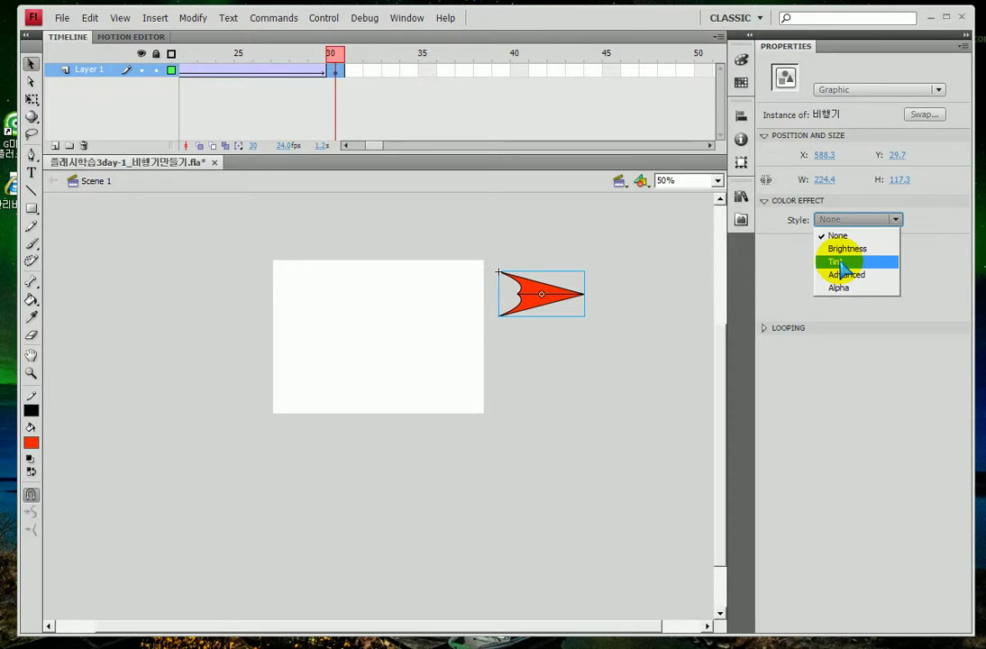
{"action": "left_click", "coordinate": [841, 263]}
{"action": "left_click_drag", "start_coordinate": [859, 244], "coordinate": [925, 220]}
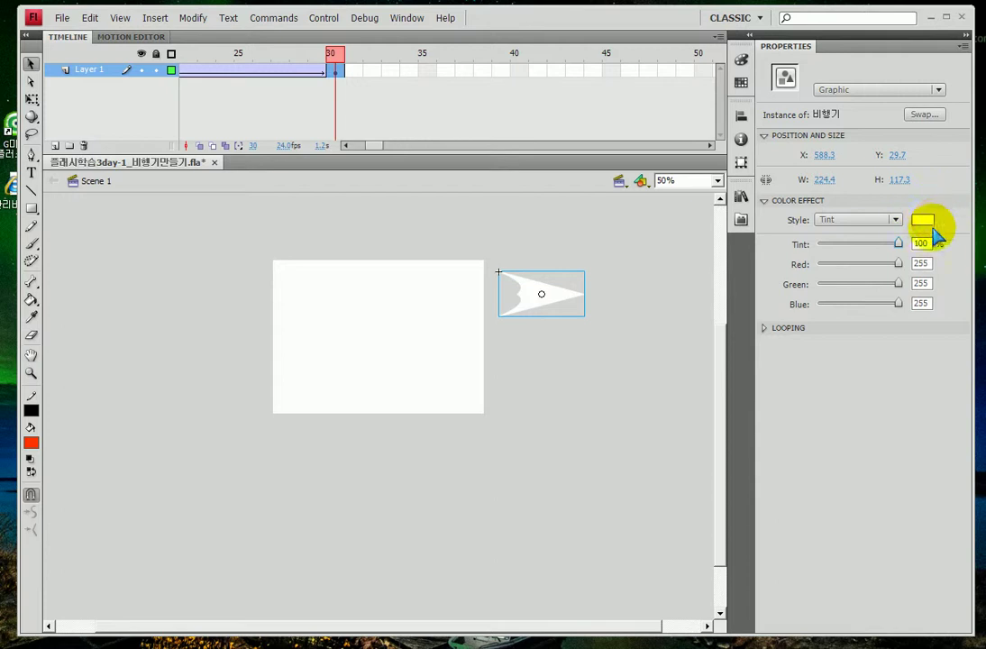
{"action": "left_click", "coordinate": [924, 222]}
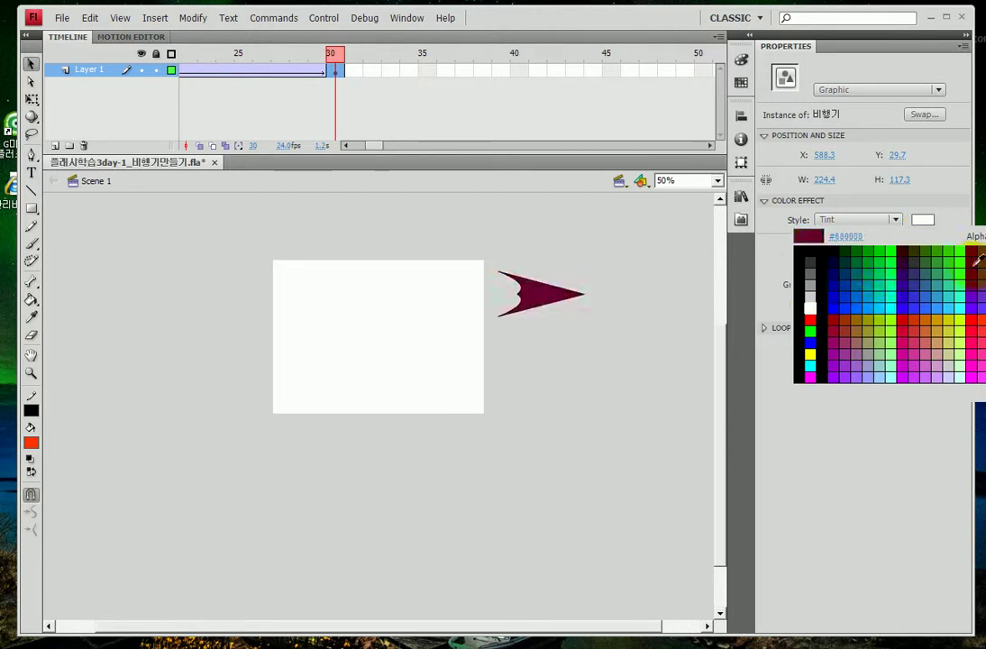
{"action": "left_click", "coordinate": [874, 306]}
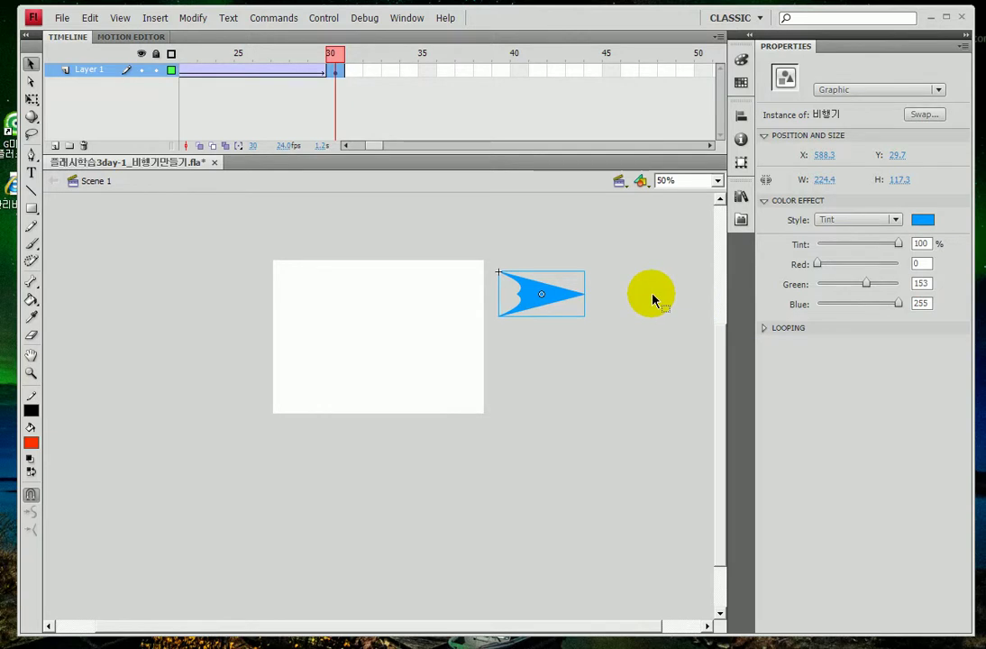
Test the movie, view the color-changing airplane animation enlarged, and close the preview.
{"action": "key", "text": "ctrl+Return"}
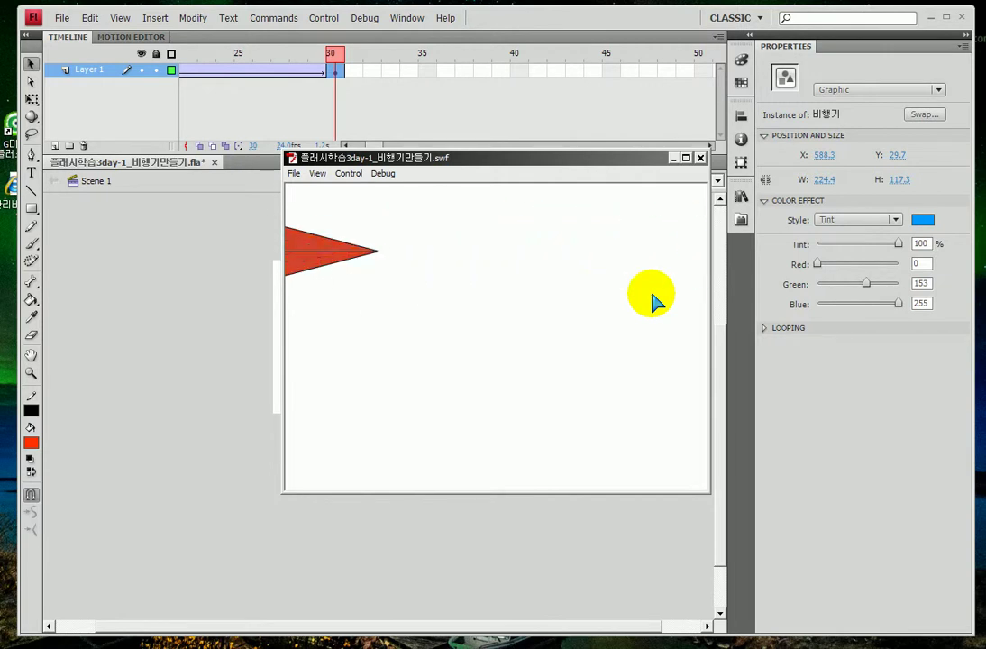
{"action": "double_click", "coordinate": [550, 162]}
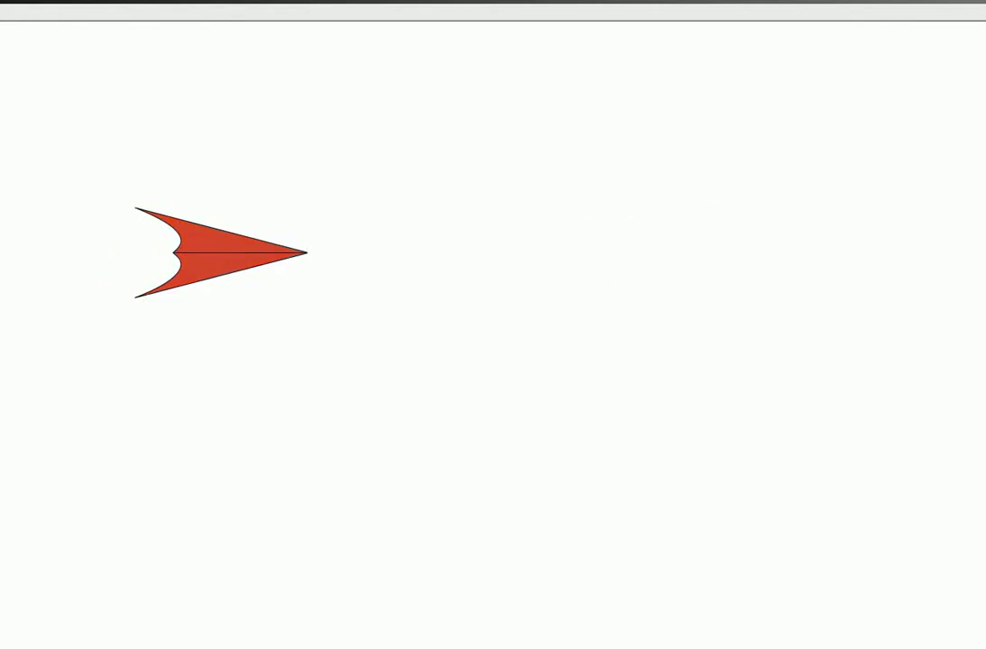
{"action": "key", "text": "Escape"}
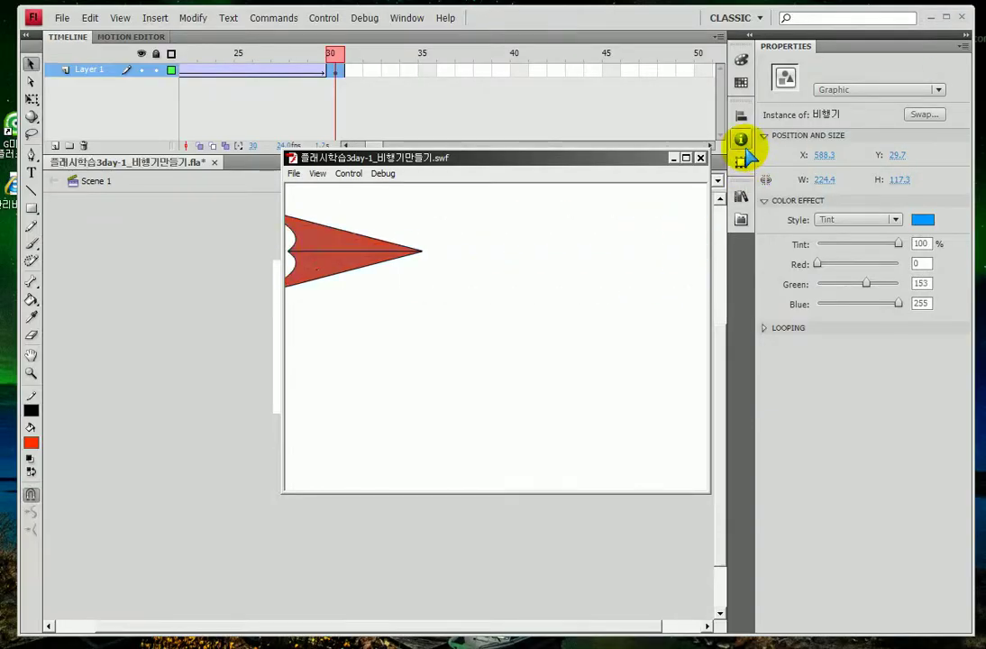
{"action": "left_click", "coordinate": [700, 157]}
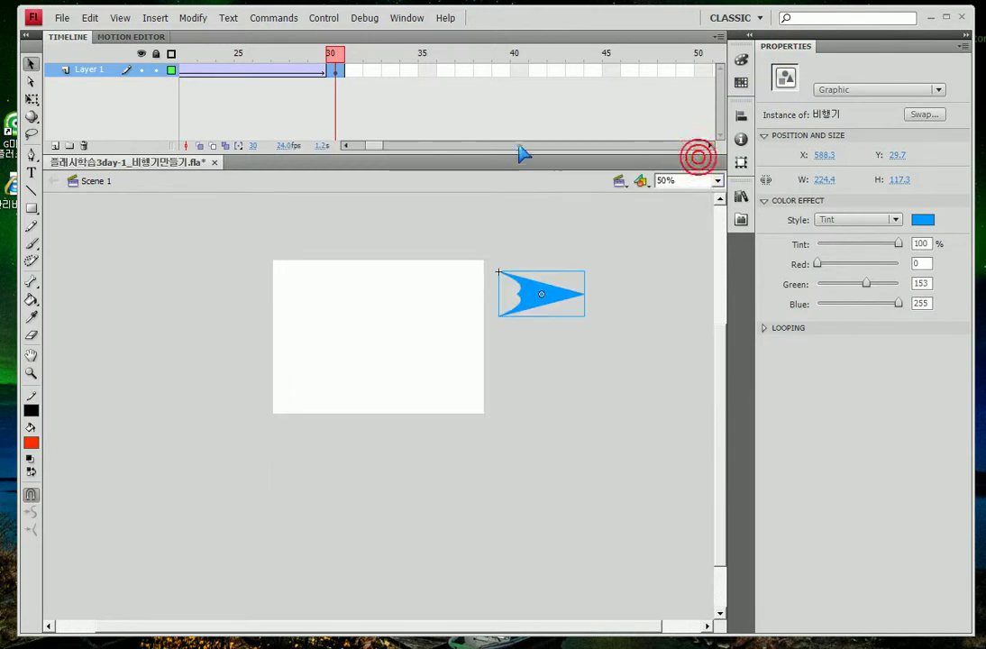
Replace the airplane's Tint effect with Brightness, trying -100% and settling on 100%.
{"action": "left_click", "coordinate": [837, 220]}
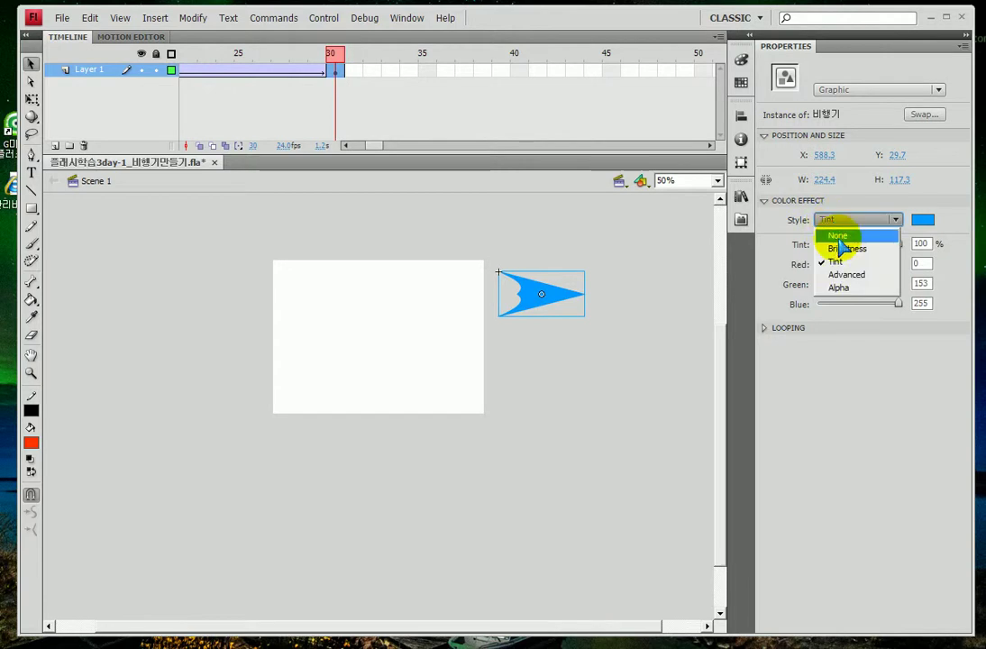
{"action": "left_click", "coordinate": [839, 236]}
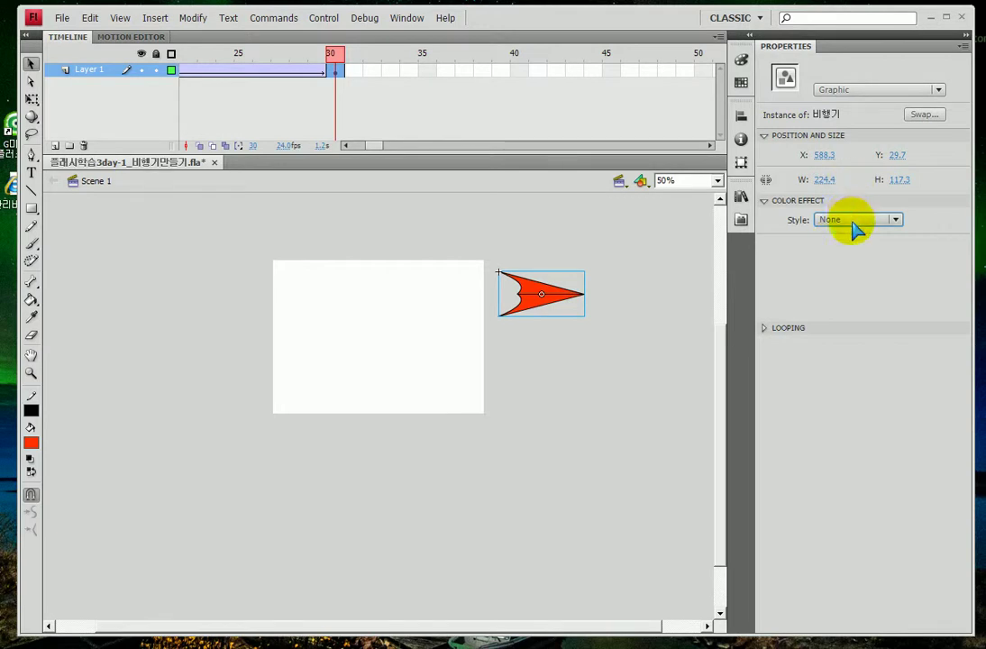
{"action": "left_click", "coordinate": [849, 219]}
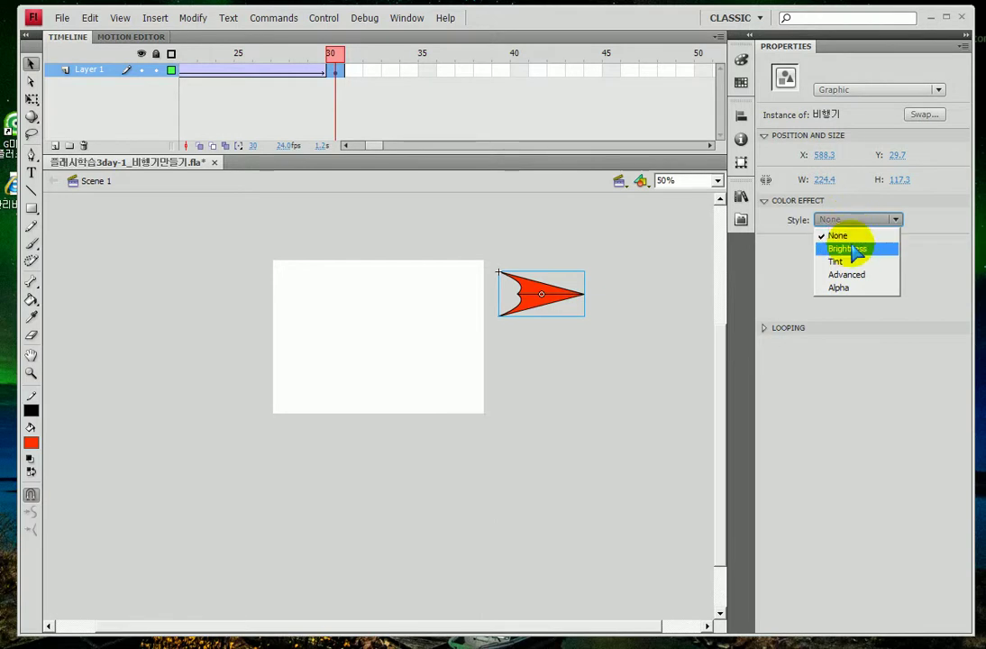
{"action": "left_click", "coordinate": [844, 249]}
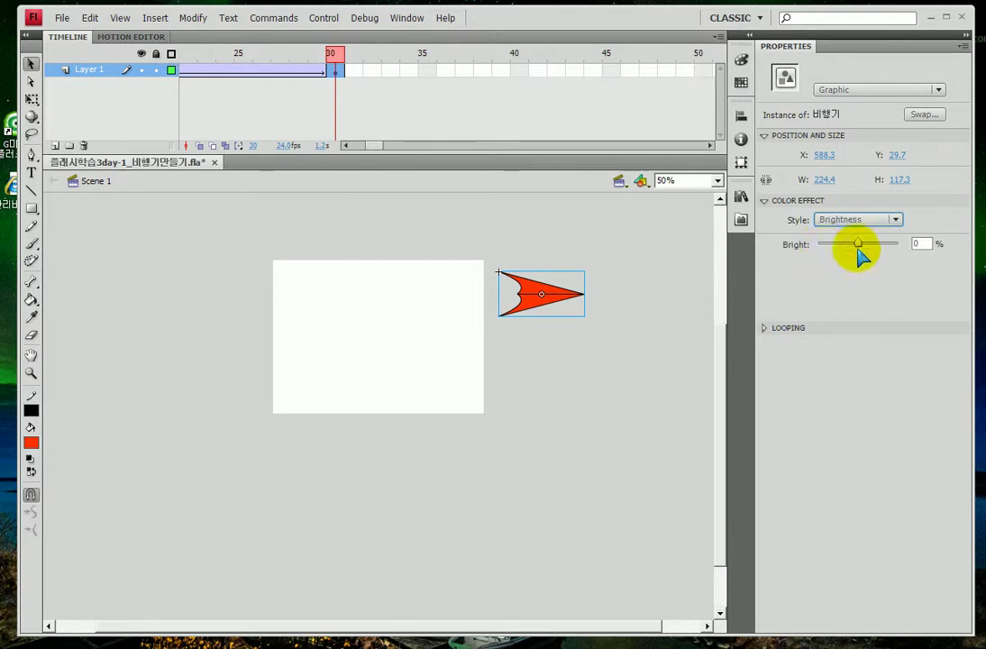
{"action": "left_click_drag", "start_coordinate": [858, 244], "coordinate": [721, 247]}
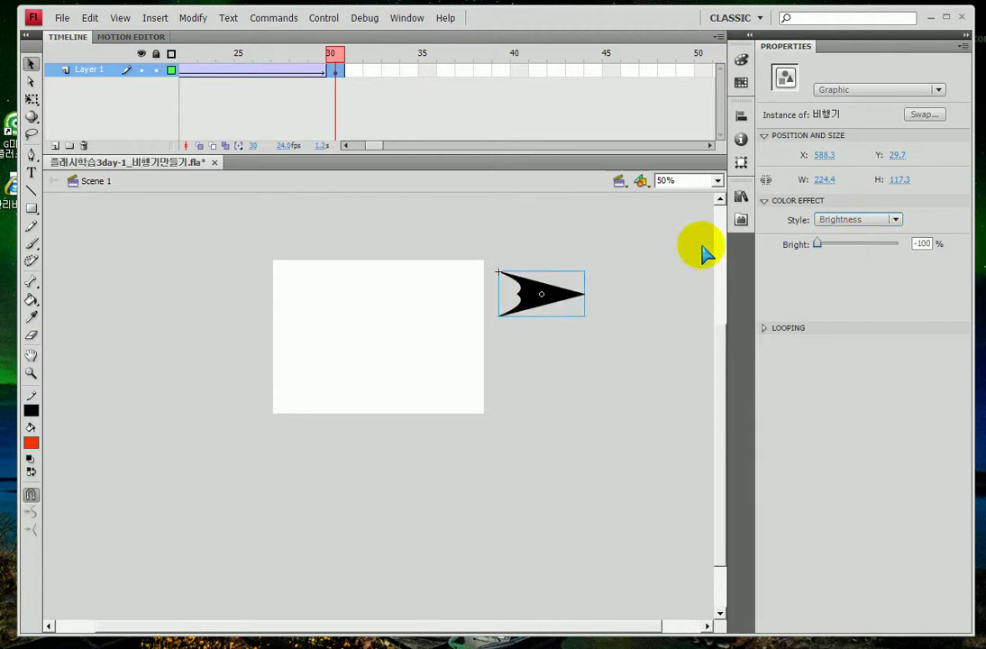
{"action": "left_click_drag", "start_coordinate": [818, 243], "coordinate": [937, 249]}
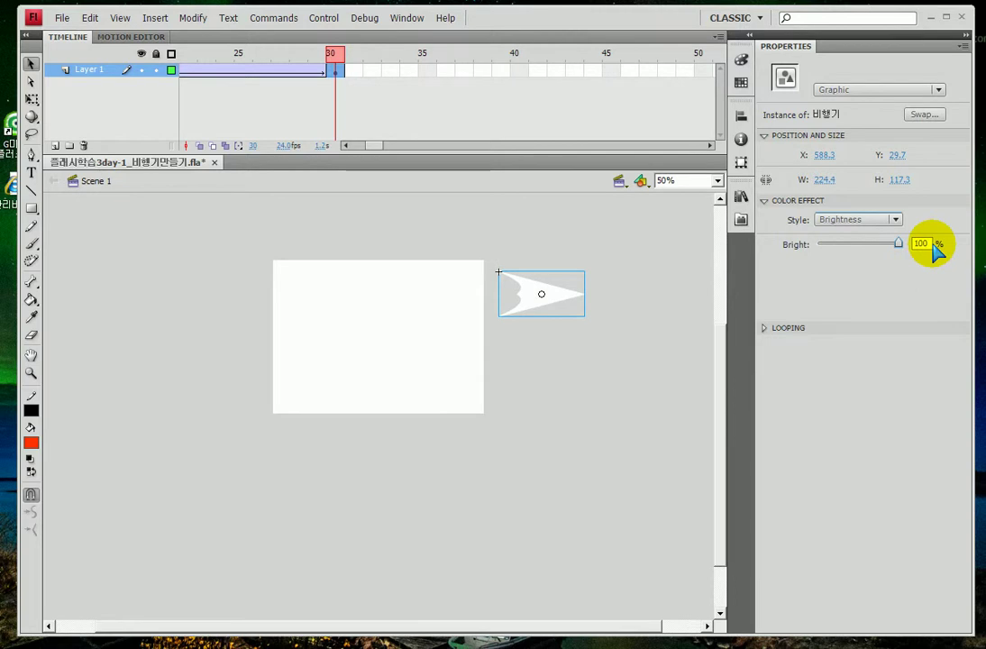
{"action": "left_click_drag", "start_coordinate": [899, 243], "coordinate": [929, 251]}
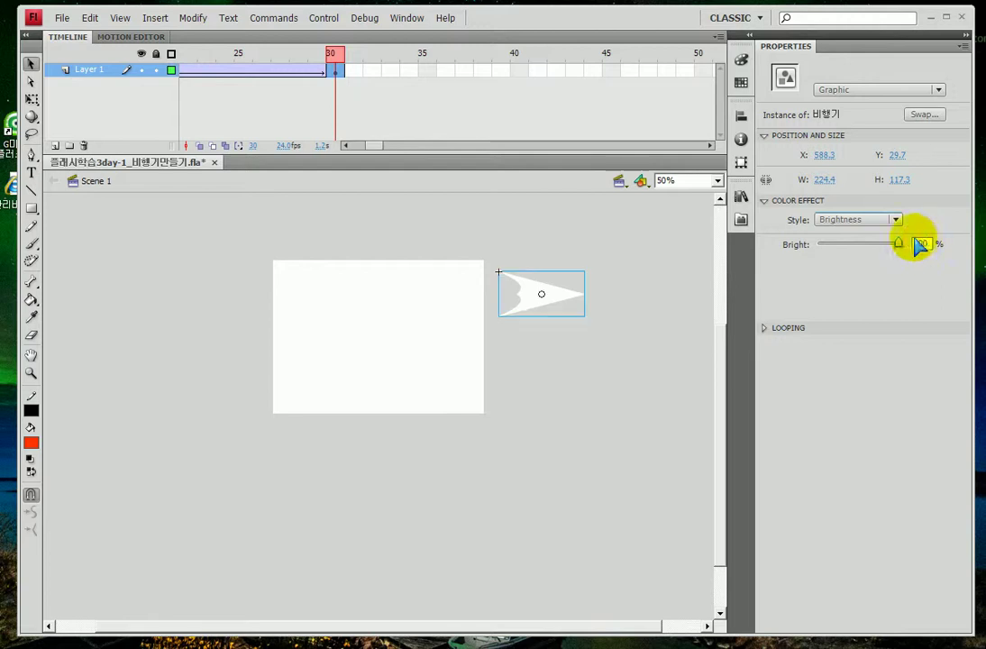
Switch the airplane's color effect style from Brightness to Advanced.
{"action": "mouse_move", "coordinate": [805, 207]}
{"action": "left_mouse_down"}
{"action": "mouse_move", "coordinate": [785, 237]}
{"action": "mouse_move", "coordinate": [814, 218]}
{"action": "mouse_move", "coordinate": [792, 212]}
{"action": "mouse_move", "coordinate": [828, 238]}
{"action": "mouse_move", "coordinate": [884, 245]}
{"action": "mouse_move", "coordinate": [895, 209]}
{"action": "left_mouse_up"}
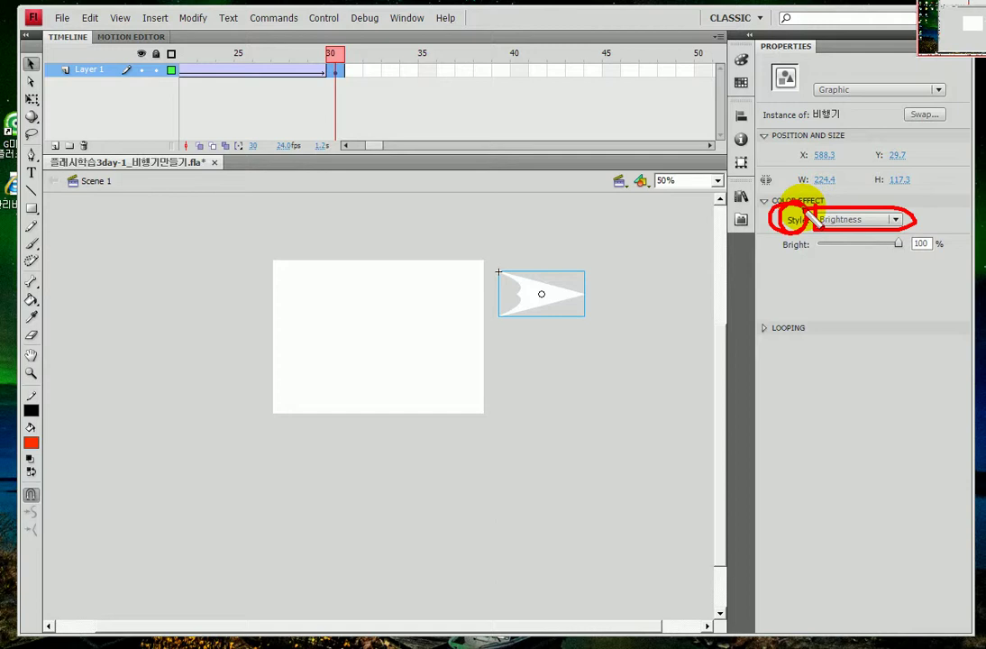
{"action": "left_click", "coordinate": [838, 219]}
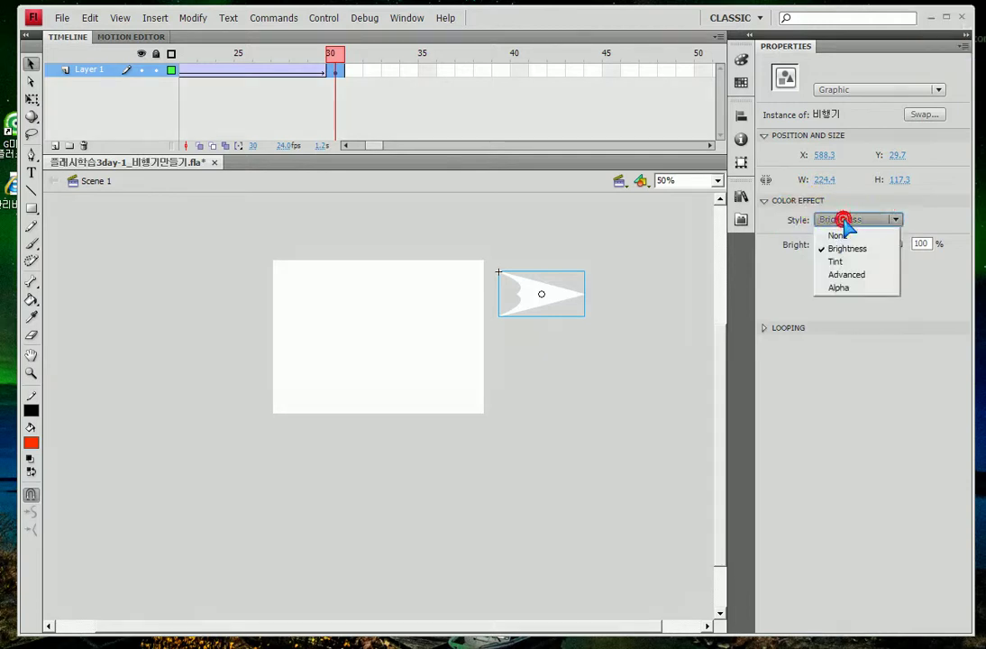
{"action": "left_click", "coordinate": [864, 275]}
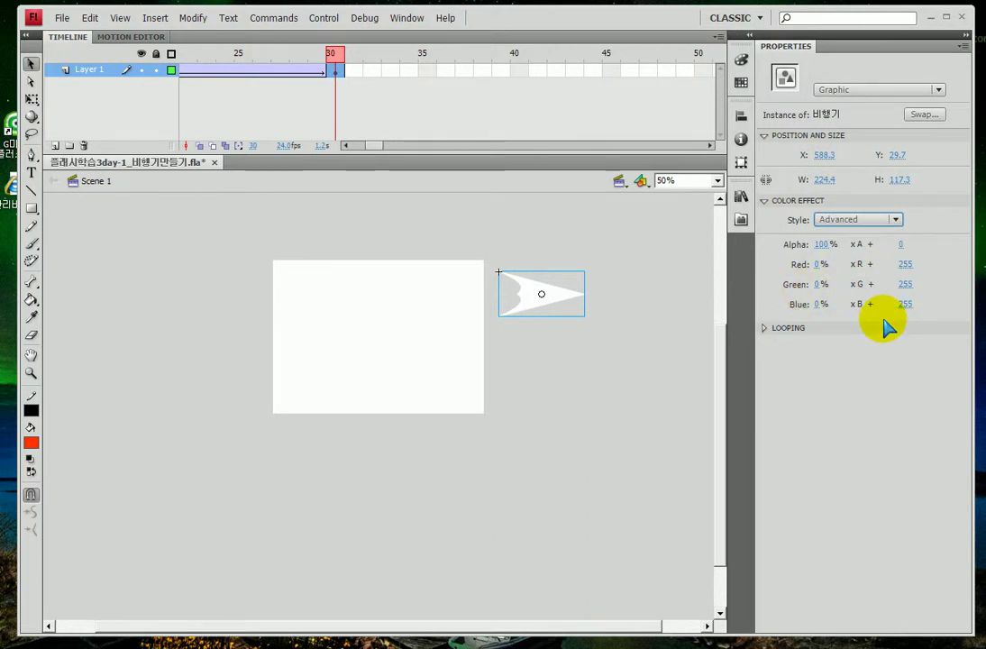
{"action": "key", "text": "ctrl+2"}
{"action": "mouse_move", "coordinate": [892, 326]}
{"action": "left_mouse_down"}
{"action": "mouse_move", "coordinate": [882, 297]}
{"action": "mouse_move", "coordinate": [887, 242]}
{"action": "mouse_move", "coordinate": [903, 226]}
{"action": "mouse_move", "coordinate": [948, 288]}
{"action": "mouse_move", "coordinate": [929, 335]}
{"action": "left_mouse_up"}
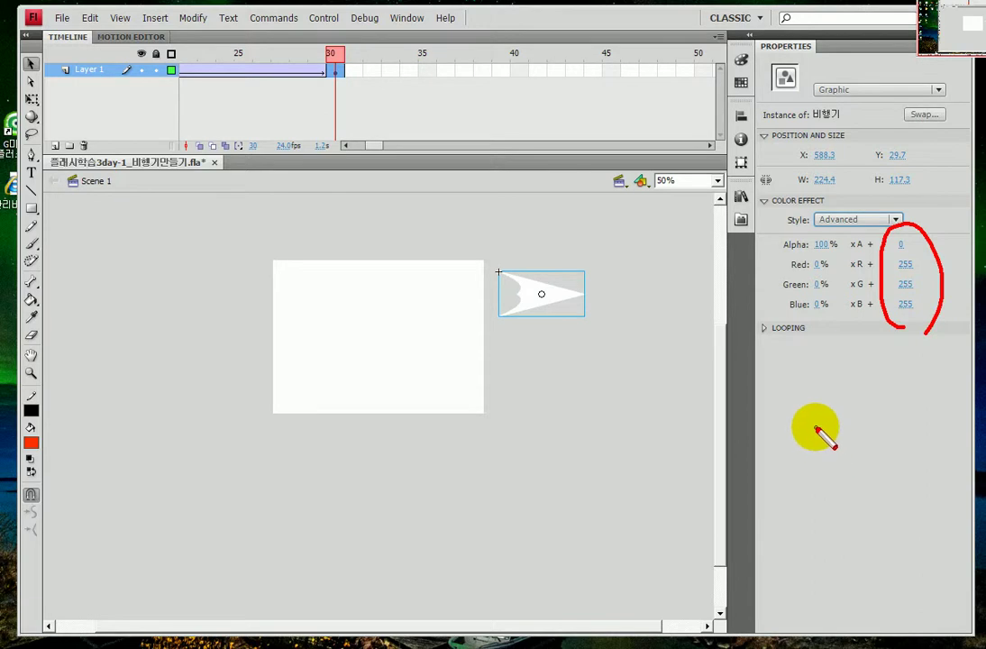
{"action": "mouse_move", "coordinate": [810, 419]}
{"action": "left_mouse_down"}
{"action": "mouse_move", "coordinate": [817, 447]}
{"action": "mouse_move", "coordinate": [808, 415]}
{"action": "mouse_move", "coordinate": [894, 411]}
{"action": "left_mouse_up"}
{"action": "left_click_drag", "start_coordinate": [900, 387], "coordinate": [914, 446]}
{"action": "left_click_drag", "start_coordinate": [943, 402], "coordinate": [938, 450]}
{"action": "left_click_drag", "start_coordinate": [941, 396], "coordinate": [959, 395]}
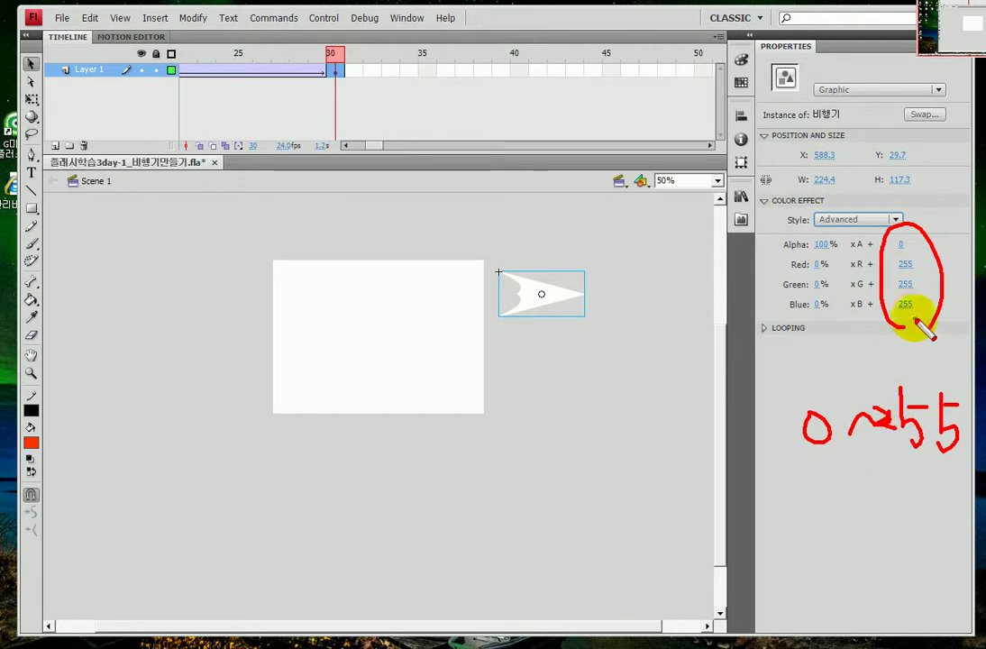
Try a red offset of -255 in the airplane's Advanced color effect.
{"action": "key", "text": "Escape"}
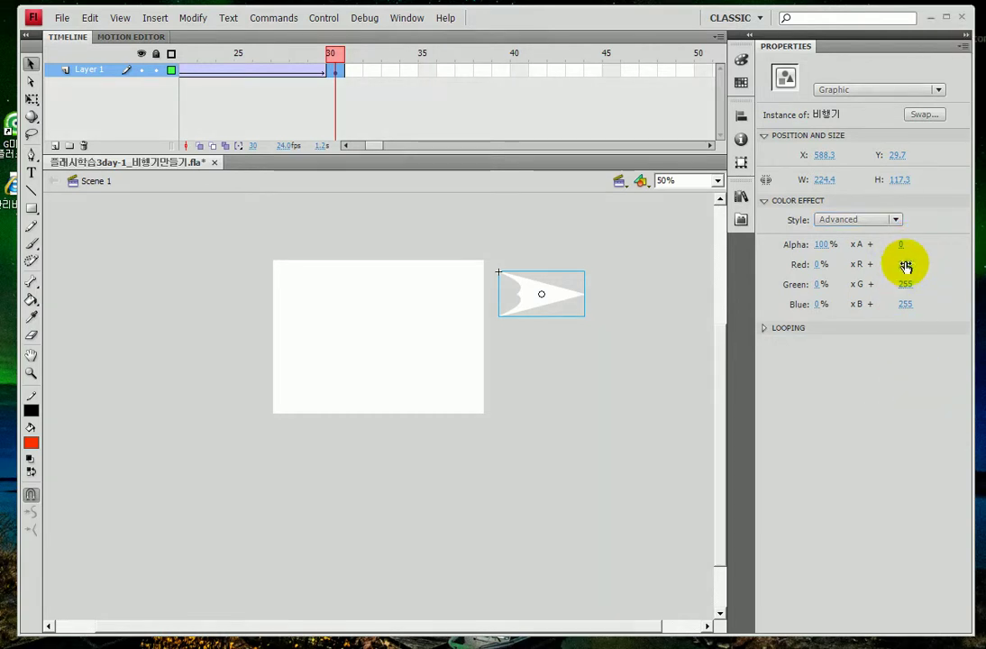
{"action": "left_click_drag", "start_coordinate": [906, 266], "coordinate": [421, 444]}
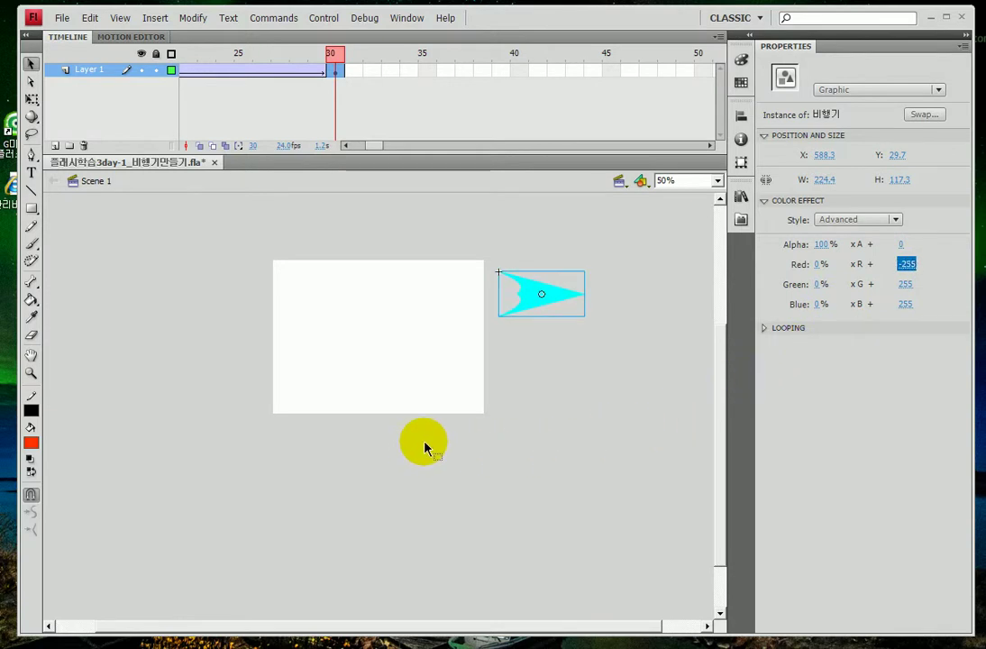
Reset the airplane's color effect by changing its style to None, and reapply Advanced with default values.
{"action": "left_click", "coordinate": [858, 220]}
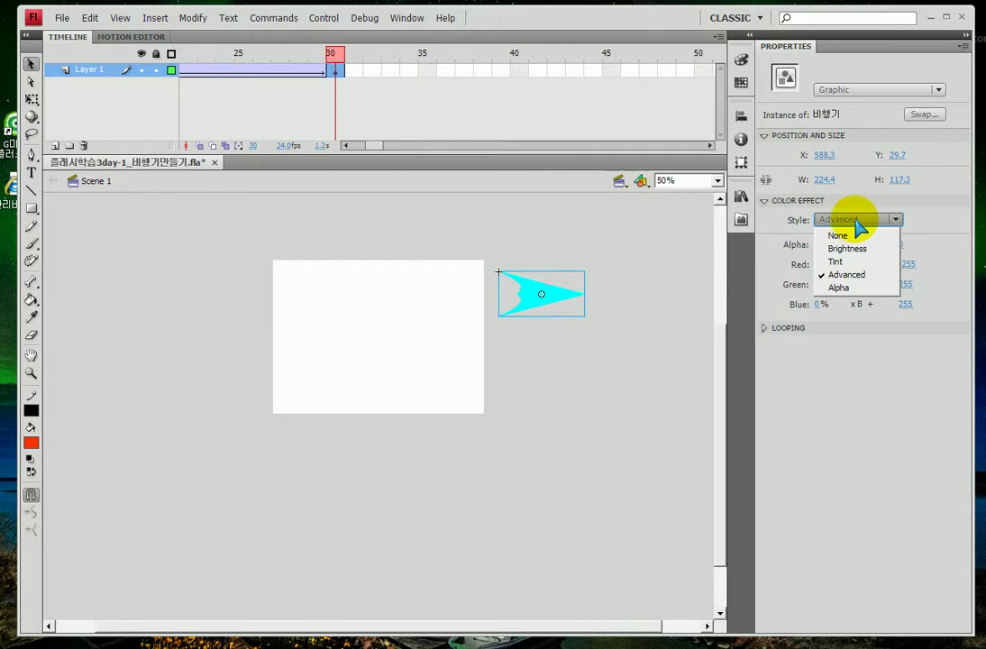
{"action": "left_click", "coordinate": [845, 237]}
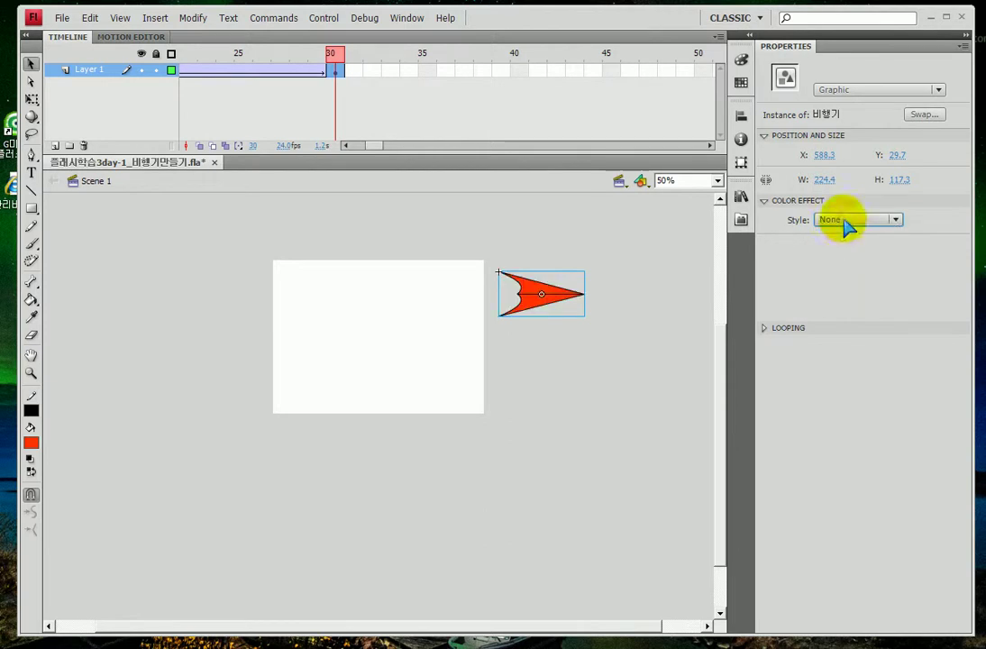
{"action": "left_click", "coordinate": [846, 219]}
{"action": "left_click", "coordinate": [843, 274]}
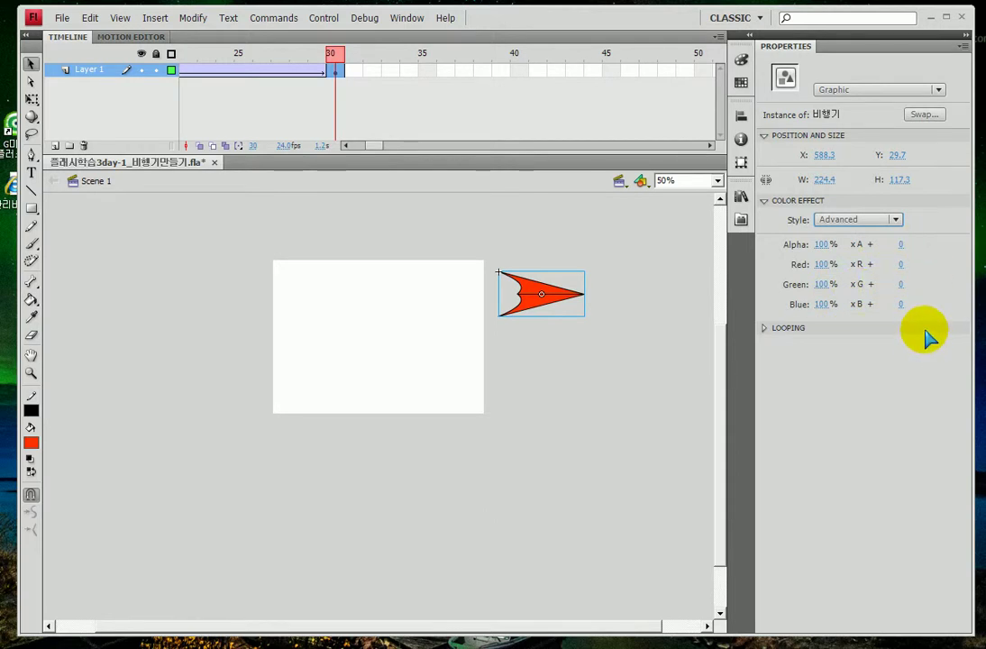
Clear the airplane's color effect once more and reselect the Advanced style.
{"action": "left_click", "coordinate": [855, 220]}
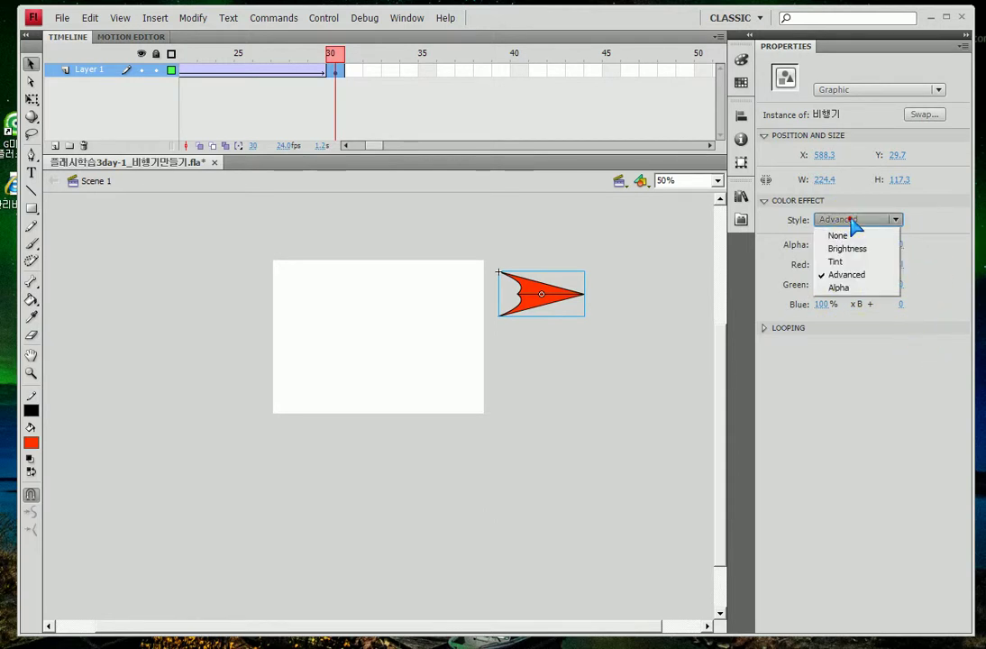
{"action": "left_click", "coordinate": [845, 234]}
{"action": "left_click", "coordinate": [844, 220]}
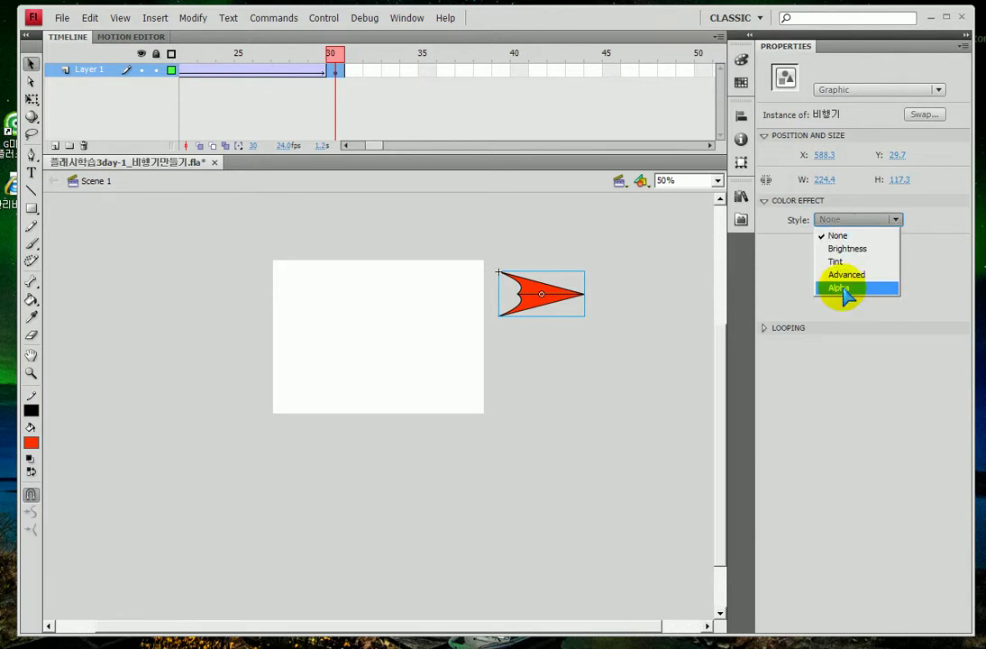
{"action": "left_click", "coordinate": [836, 220]}
{"action": "left_click", "coordinate": [839, 220]}
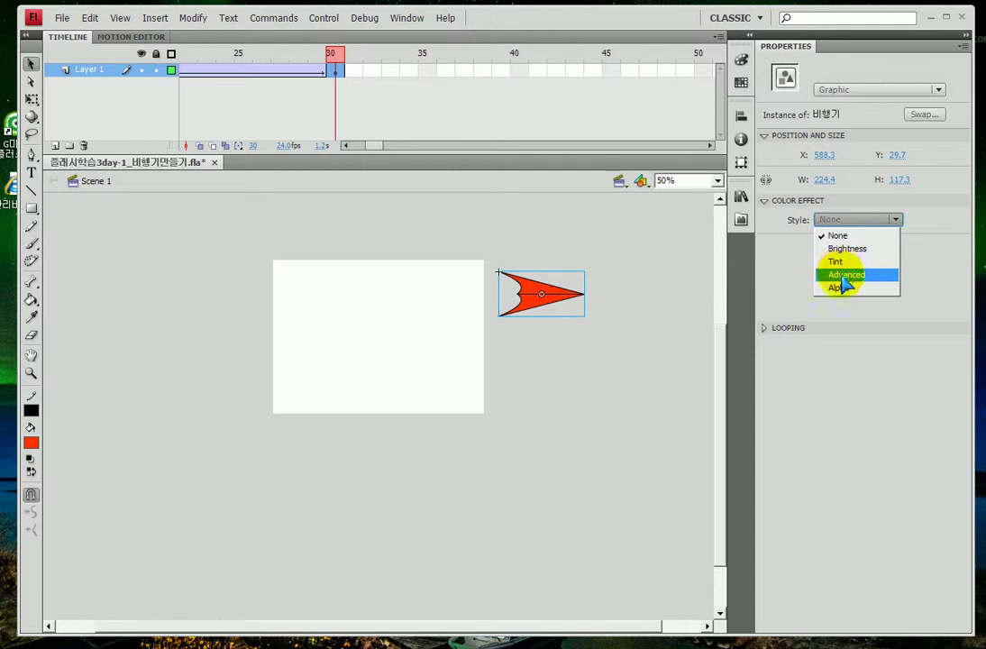
{"action": "left_click", "coordinate": [843, 275]}
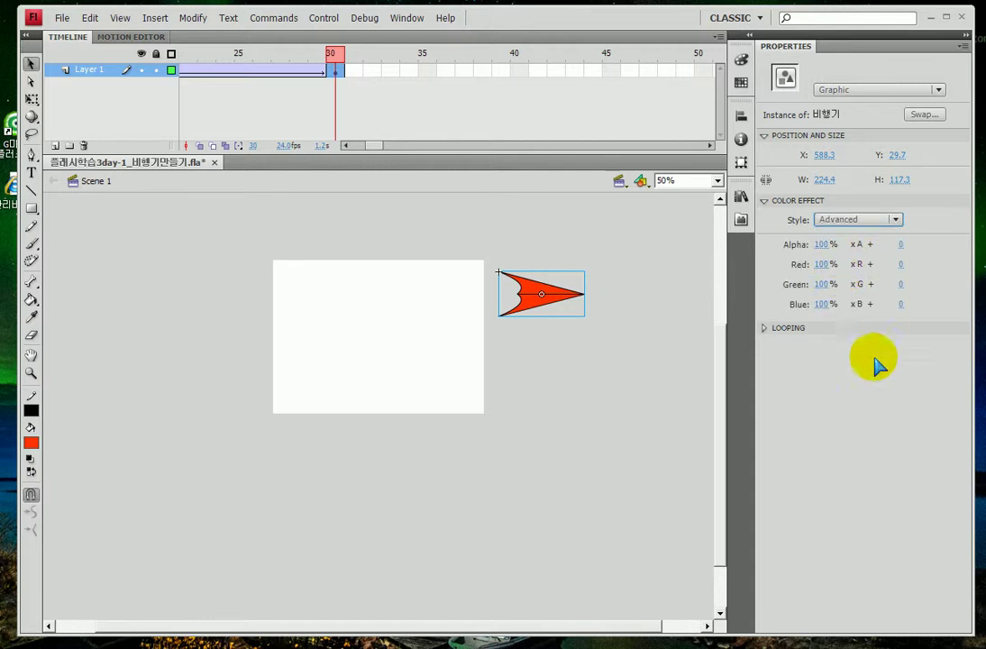
Set the airplane's Advanced color offsets to green 255, red 30 and blue 67, keeping all multipliers at 100%.
{"action": "mouse_move", "coordinate": [899, 286]}
{"action": "left_mouse_down"}
{"action": "mouse_move", "coordinate": [969, 275]}
{"action": "mouse_move", "coordinate": [936, 295]}
{"action": "mouse_move", "coordinate": [901, 284]}
{"action": "mouse_move", "coordinate": [909, 287]}
{"action": "left_mouse_up"}
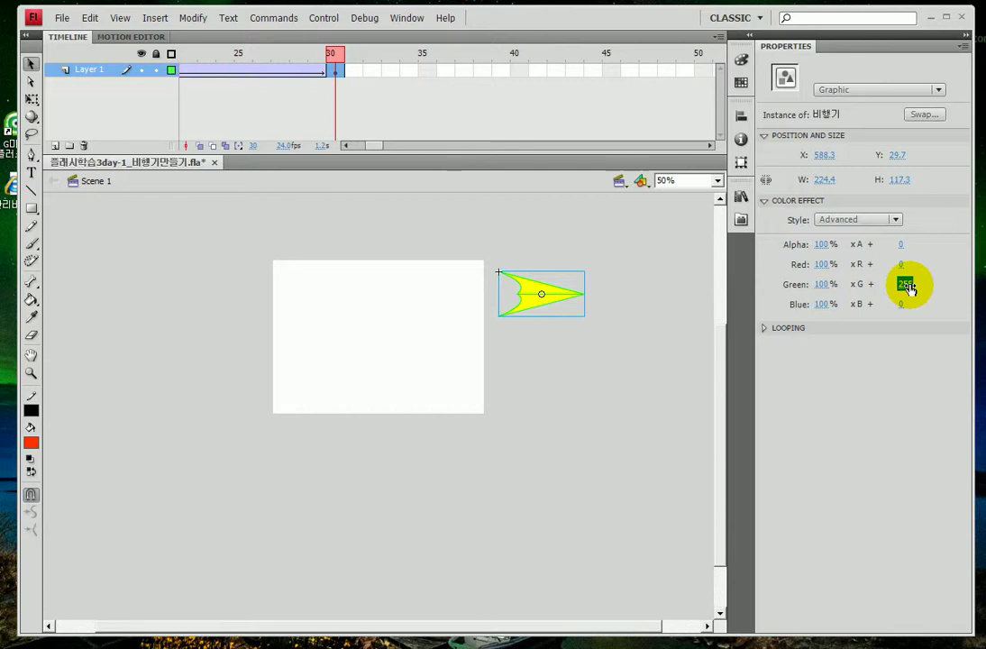
{"action": "left_click_drag", "start_coordinate": [902, 263], "coordinate": [827, 263]}
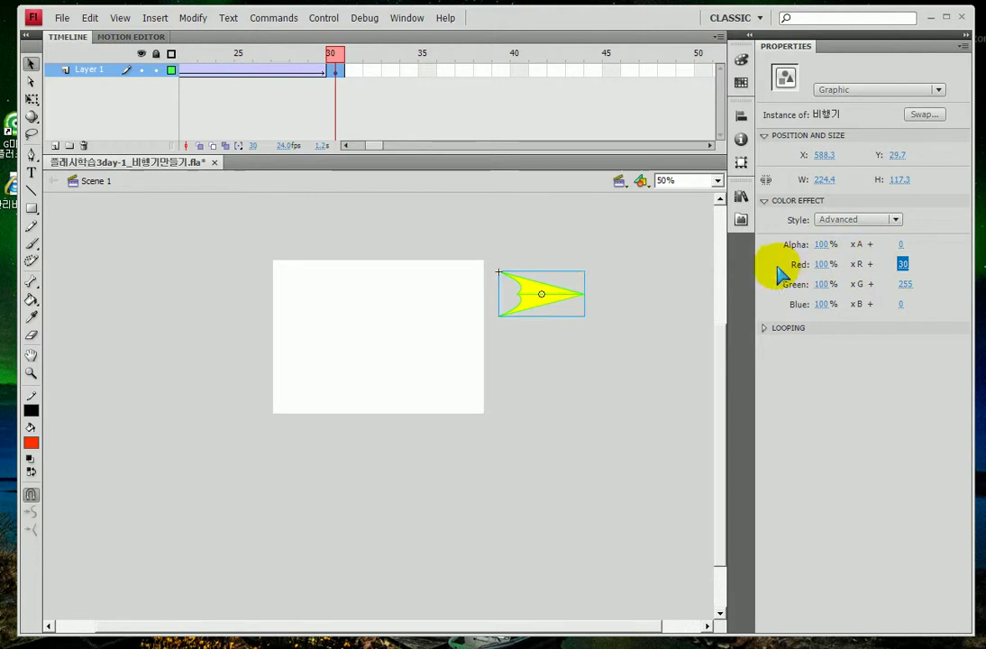
{"action": "left_click_drag", "start_coordinate": [897, 305], "coordinate": [822, 318]}
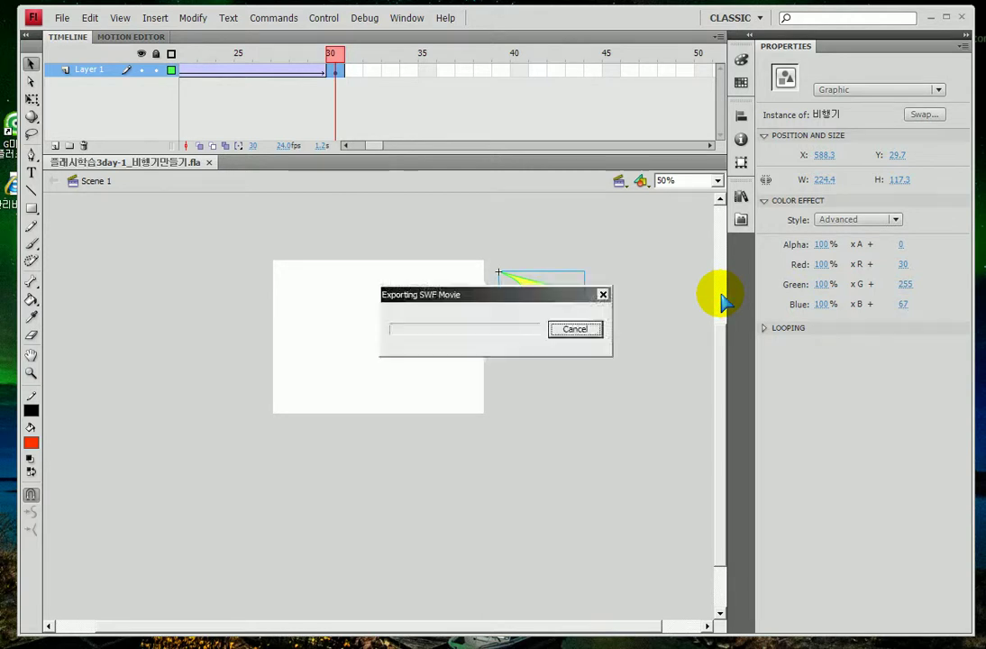
Test the movie to watch the airplane change color, and close the preview.
{"action": "key", "text": "ctrl+Return"}
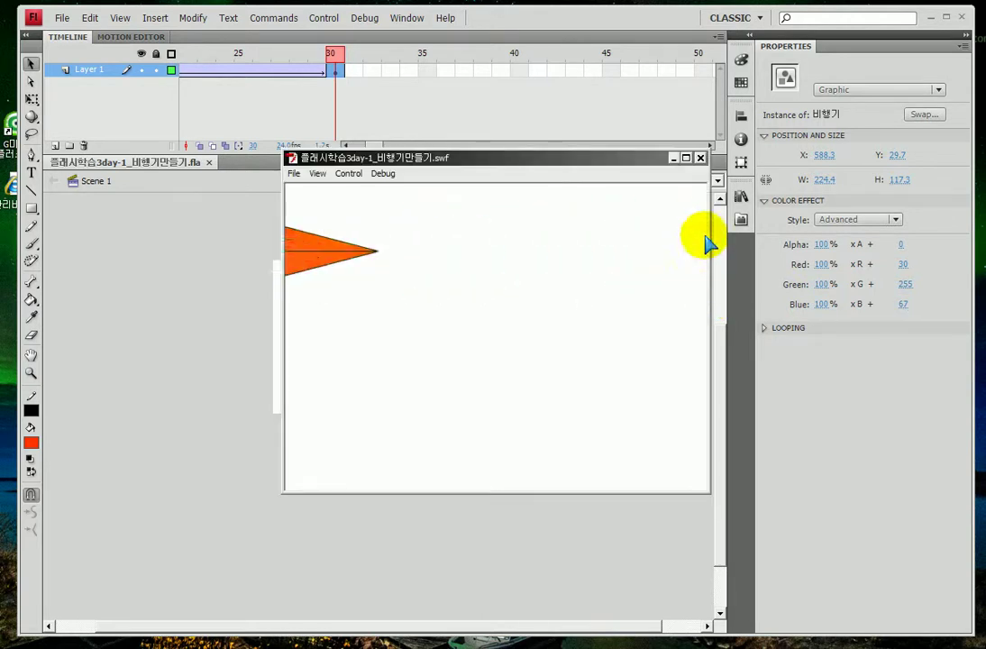
{"action": "left_click", "coordinate": [699, 158]}
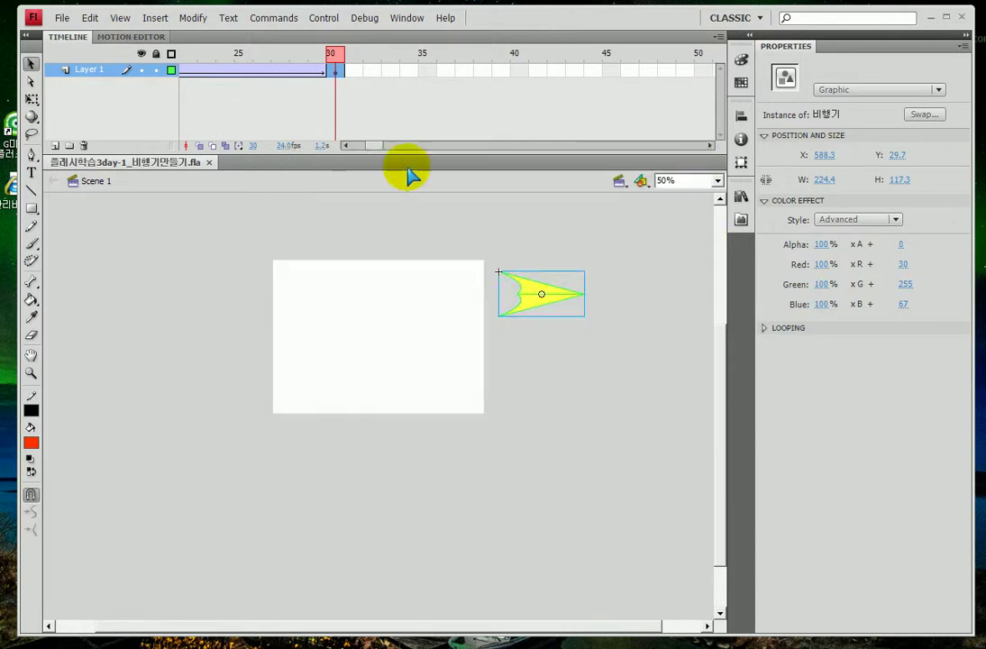
Go back to the start of the timeline and select the airplane's first keyframe at frame 1.
{"action": "left_click_drag", "start_coordinate": [381, 146], "coordinate": [352, 146]}
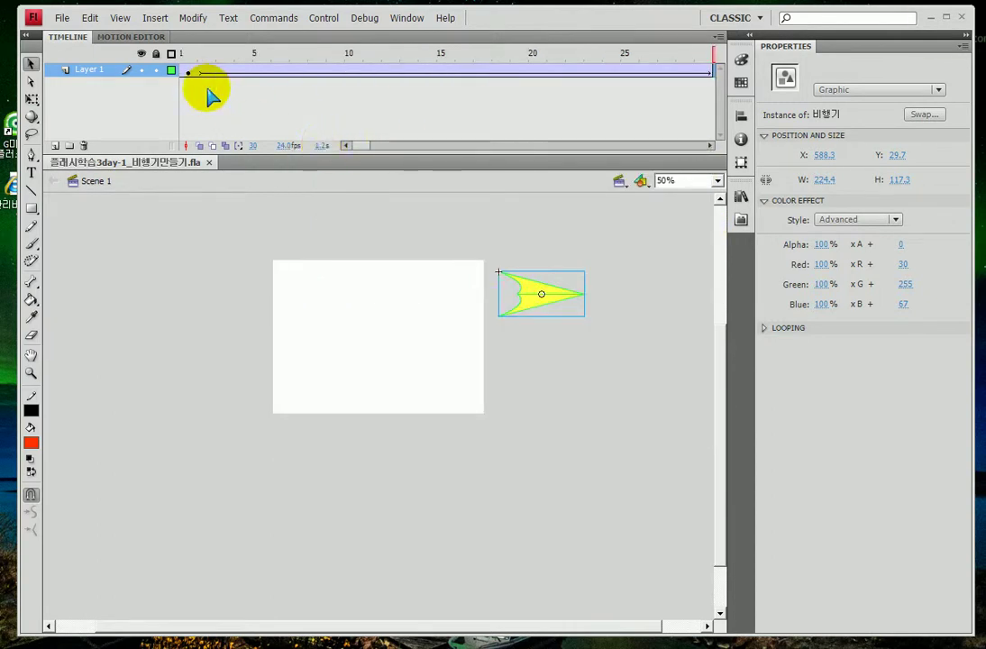
{"action": "mouse_move", "coordinate": [185, 86]}
{"action": "left_mouse_down"}
{"action": "mouse_move", "coordinate": [448, 253]}
{"action": "mouse_move", "coordinate": [467, 255]}
{"action": "mouse_move", "coordinate": [365, 256]}
{"action": "left_mouse_up"}
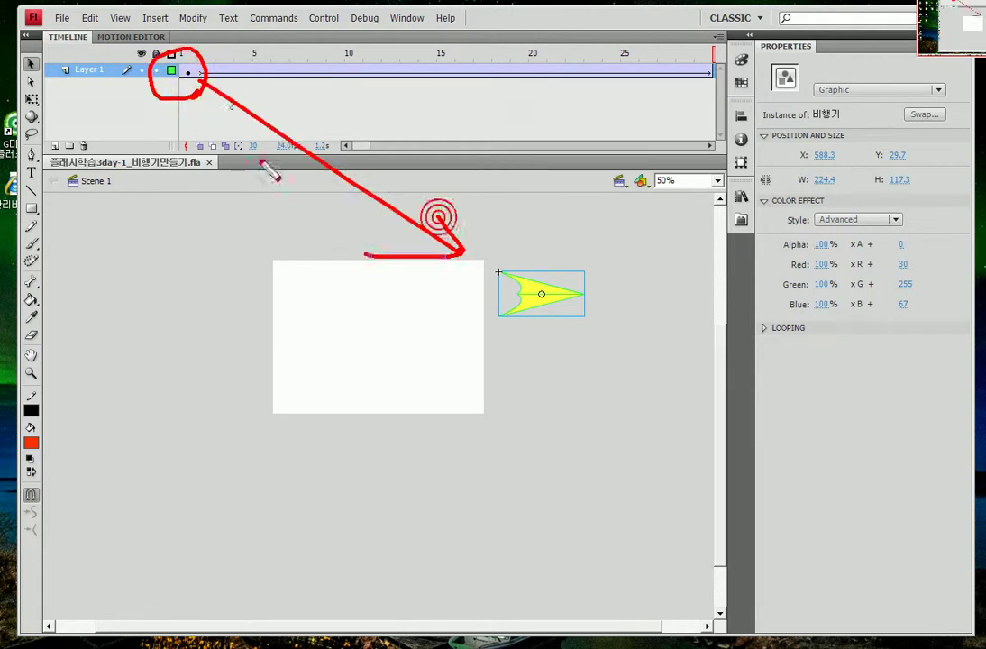
{"action": "key", "text": "Escape"}
{"action": "left_click", "coordinate": [188, 71]}
{"action": "mouse_move", "coordinate": [175, 76]}
{"action": "left_mouse_down"}
{"action": "mouse_move", "coordinate": [196, 218]}
{"action": "mouse_move", "coordinate": [188, 206]}
{"action": "mouse_move", "coordinate": [223, 220]}
{"action": "left_mouse_up"}
{"action": "mouse_move", "coordinate": [209, 84]}
{"action": "left_mouse_down"}
{"action": "mouse_move", "coordinate": [192, 90]}
{"action": "mouse_move", "coordinate": [221, 80]}
{"action": "mouse_move", "coordinate": [196, 27]}
{"action": "mouse_move", "coordinate": [187, 88]}
{"action": "left_mouse_up"}
{"action": "mouse_move", "coordinate": [230, 290]}
{"action": "left_mouse_down"}
{"action": "mouse_move", "coordinate": [210, 328]}
{"action": "mouse_move", "coordinate": [164, 269]}
{"action": "mouse_move", "coordinate": [261, 290]}
{"action": "mouse_move", "coordinate": [190, 337]}
{"action": "mouse_move", "coordinate": [223, 256]}
{"action": "mouse_move", "coordinate": [257, 334]}
{"action": "mouse_move", "coordinate": [225, 350]}
{"action": "mouse_move", "coordinate": [155, 330]}
{"action": "mouse_move", "coordinate": [183, 251]}
{"action": "mouse_move", "coordinate": [215, 319]}
{"action": "mouse_move", "coordinate": [160, 298]}
{"action": "mouse_move", "coordinate": [231, 243]}
{"action": "mouse_move", "coordinate": [221, 320]}
{"action": "left_mouse_up"}
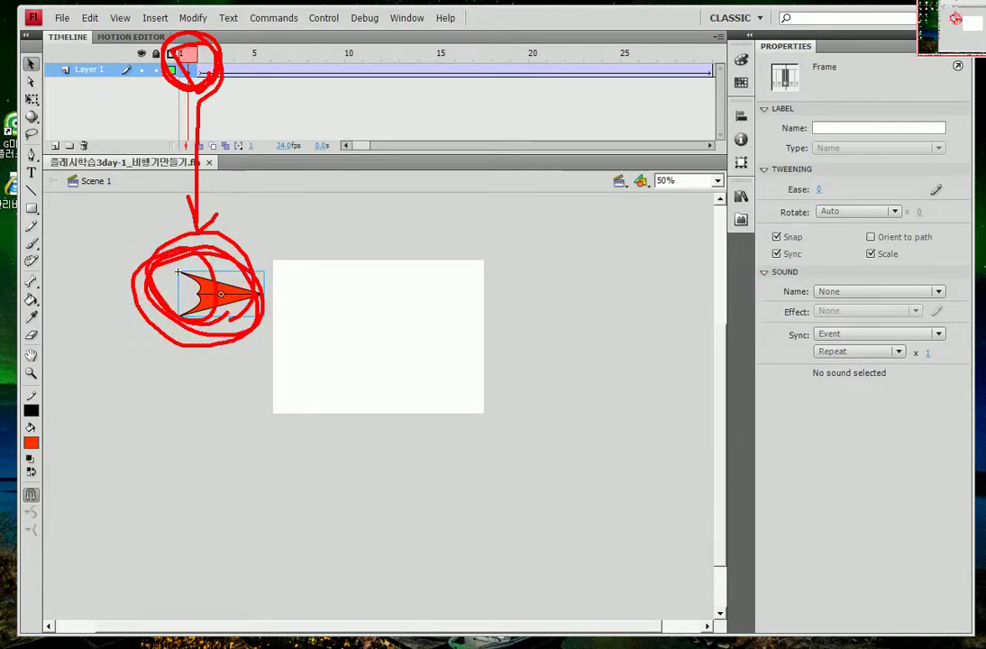
{"action": "key", "text": "Escape"}
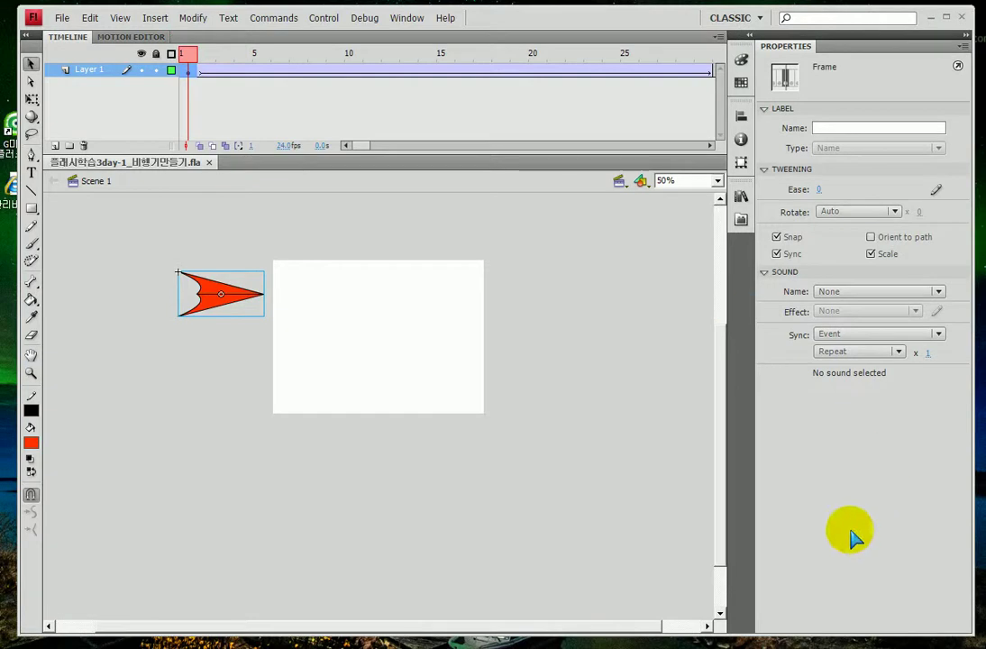